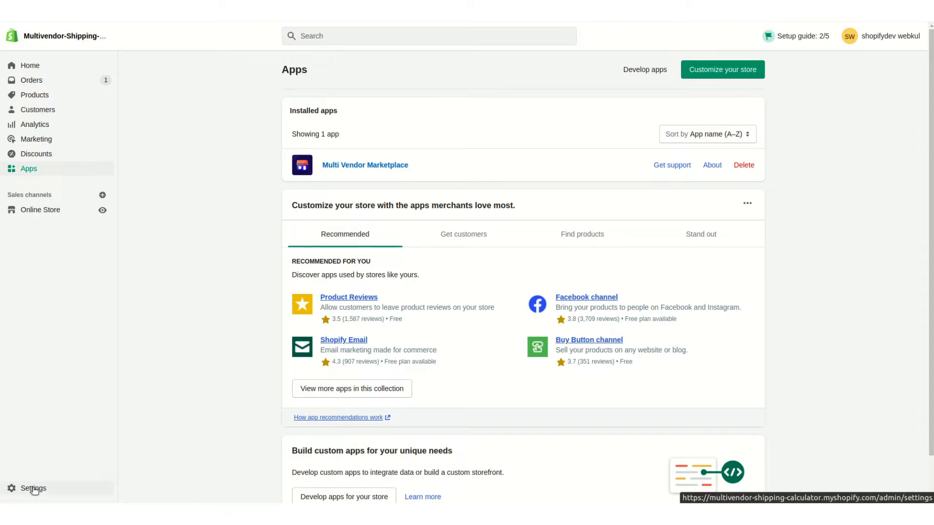
# Open the General shipping profile under General shipping rates in the store's Shipping and delivery settings
pyautogui.click(34, 488)
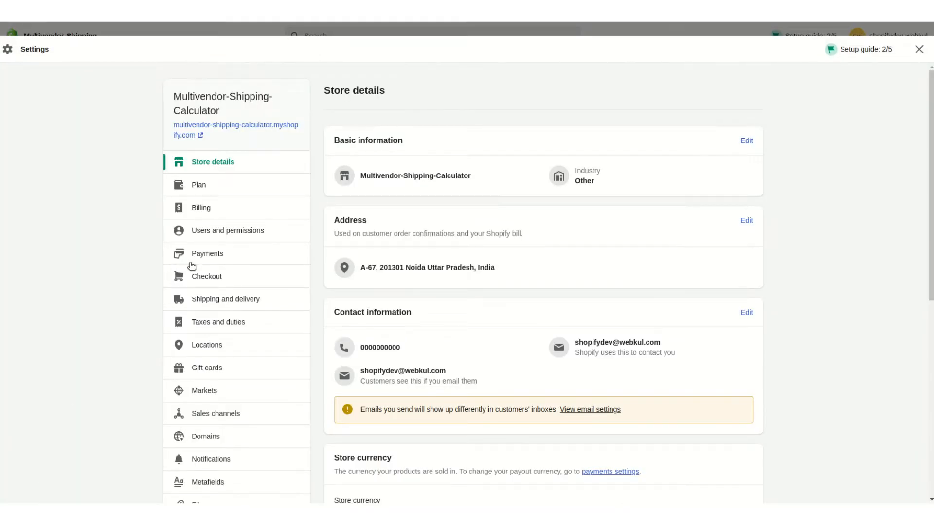
pyautogui.click(206, 299)
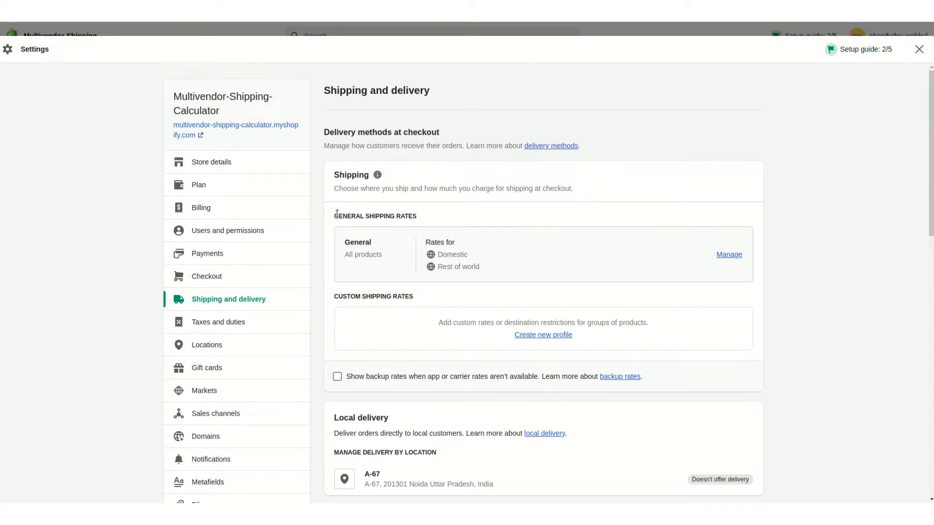
pyautogui.moveTo(334, 217); pyautogui.dragTo(402, 214)
pyautogui.click(428, 216)
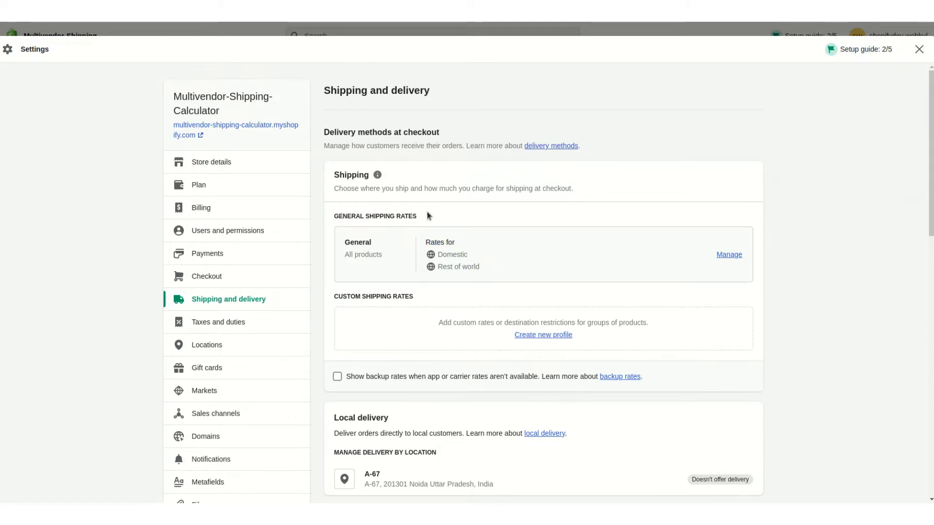
pyautogui.click(732, 255)
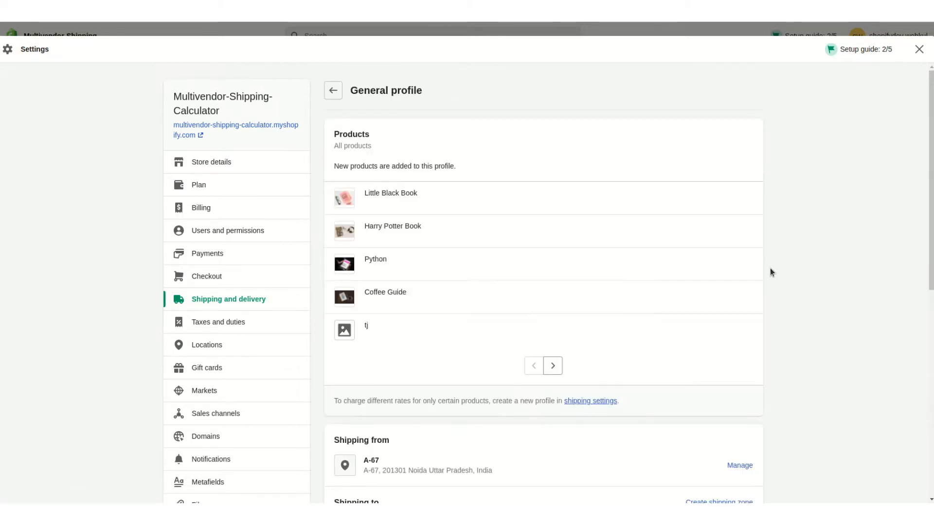
# Examine the Domestic zone's own shipping rates and their weight conditions in the General profile, and close the settings
pyautogui.scroll(-7, 770, 271)
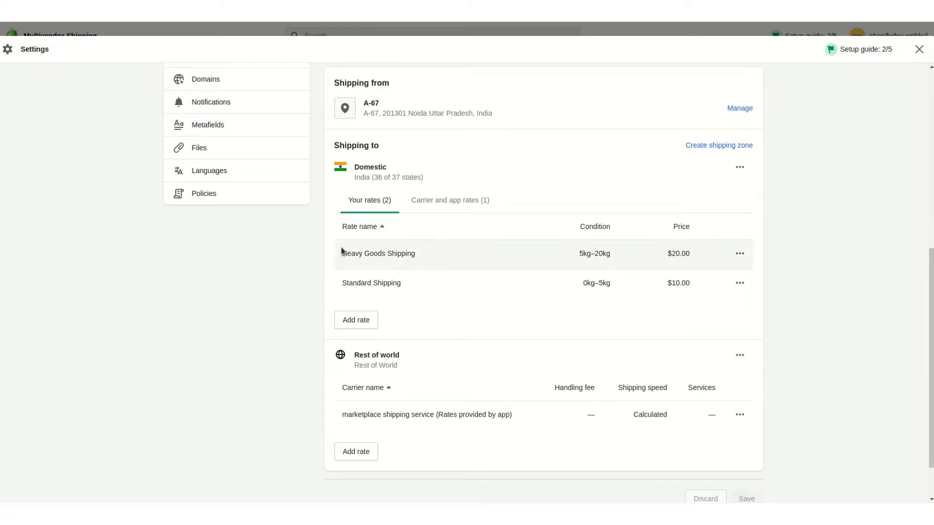
pyautogui.moveTo(340, 253); pyautogui.dragTo(627, 258)
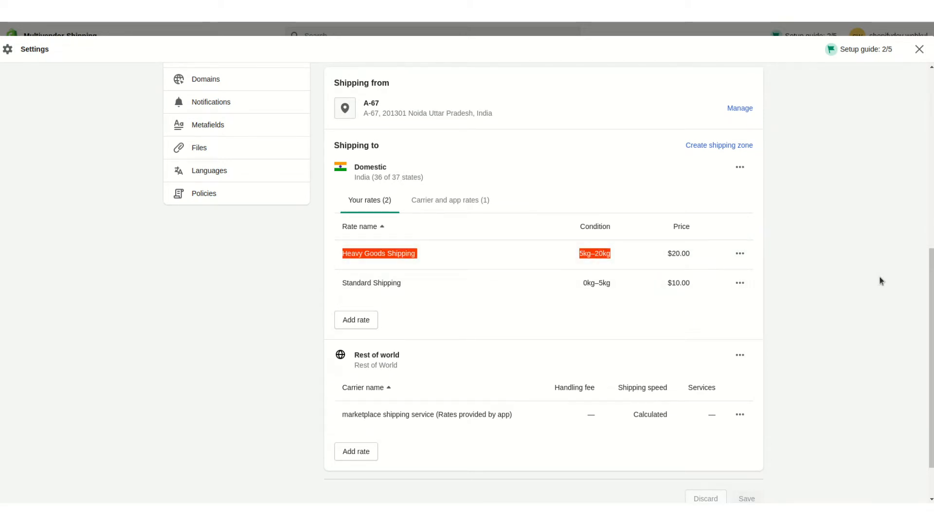
pyautogui.scroll(7, 873, 283)
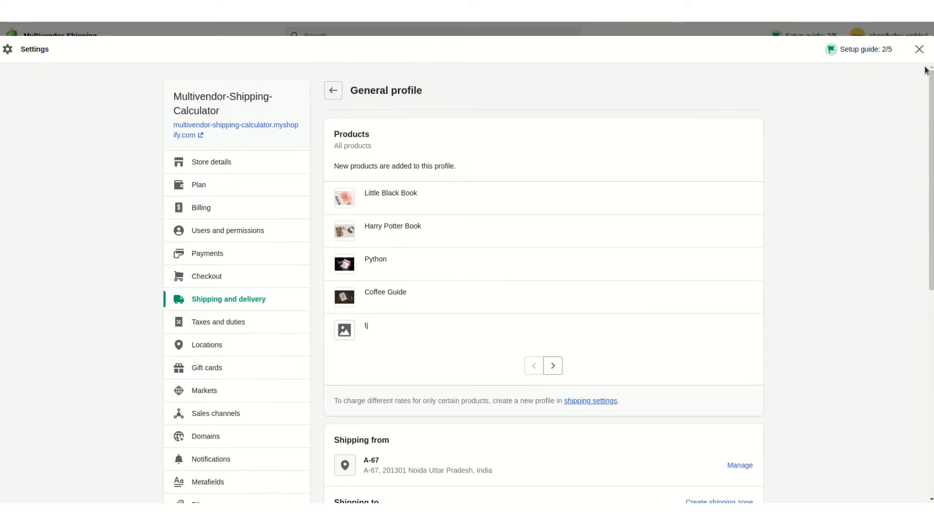
pyautogui.click(919, 50)
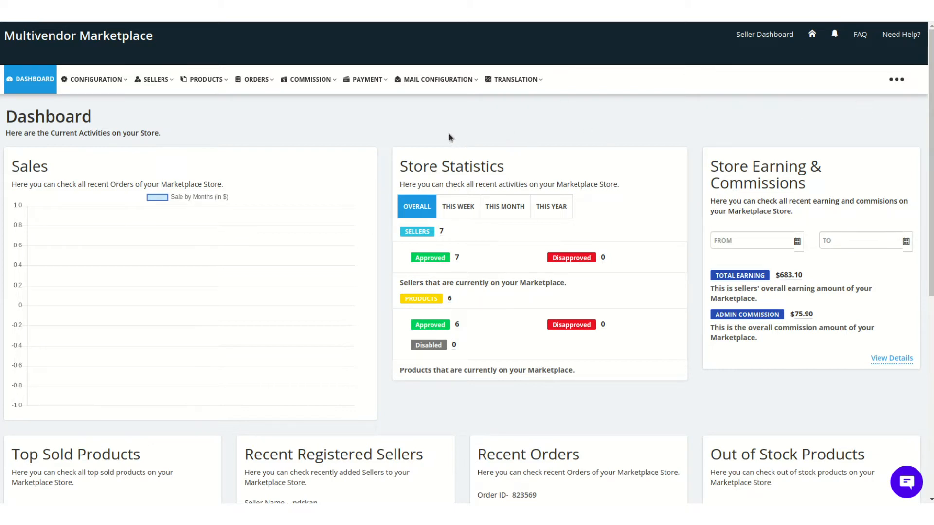
# In Multivendor Marketplace, open the Feature Apps page and check the Shipping add-on under Marketplace Shipping Add-ons
pyautogui.click(897, 79)
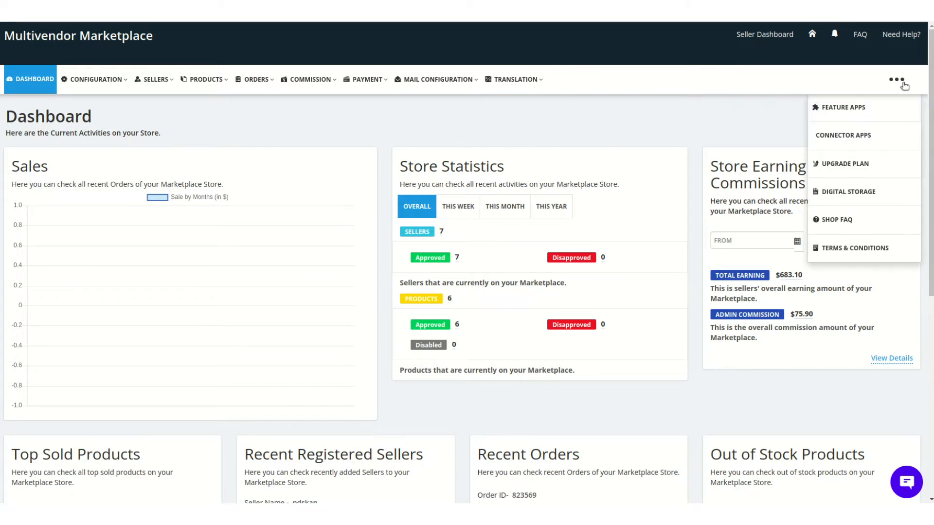
pyautogui.click(879, 109)
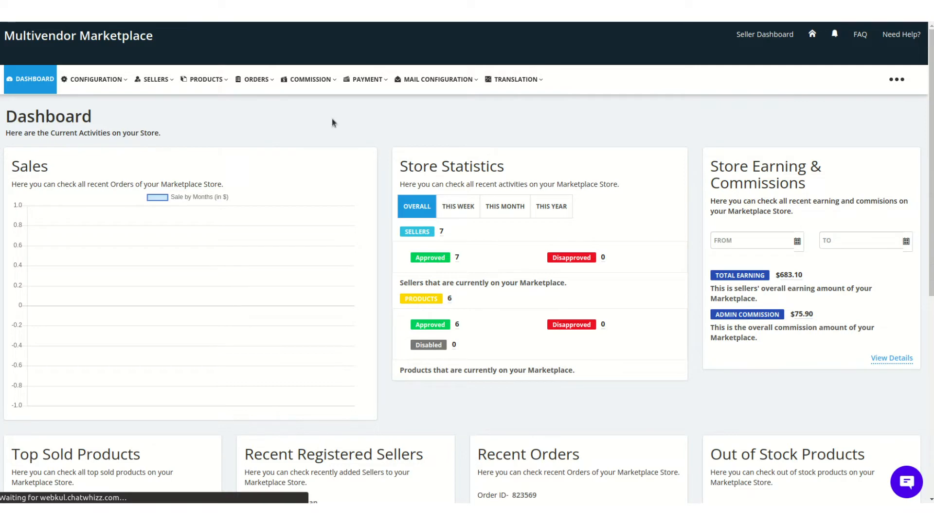
pyautogui.scroll(-1, 319, 119)
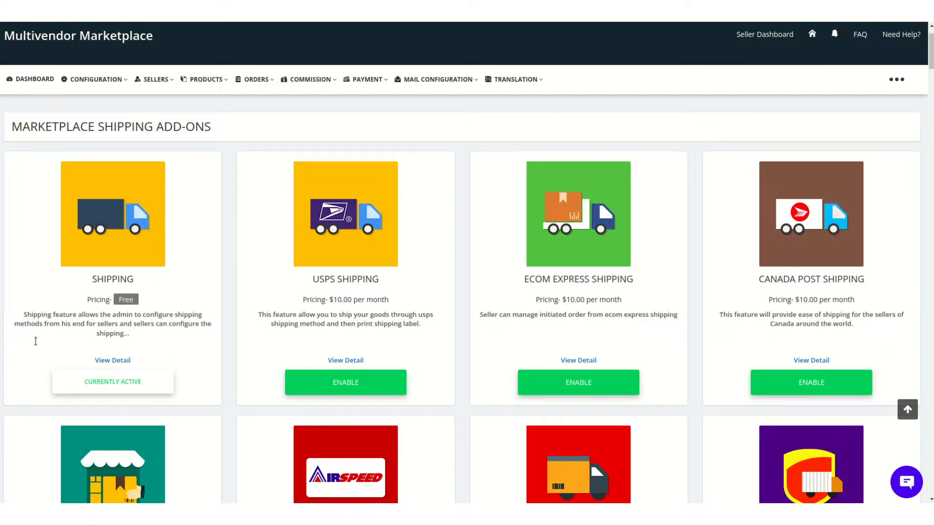
# Open the Marketplace Shipping Configuration page
pyautogui.click(112, 80)
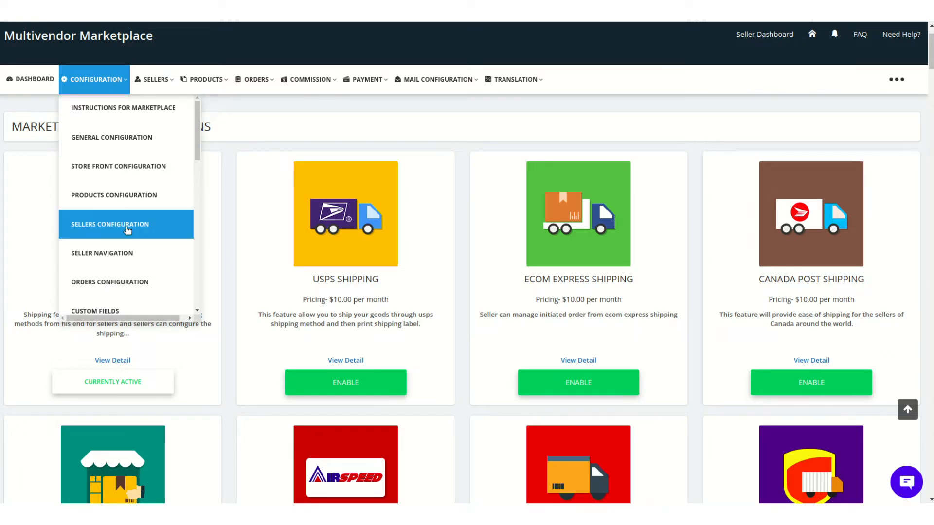
pyautogui.scroll(-4, 125, 227)
pyautogui.scroll(-1, 127, 229)
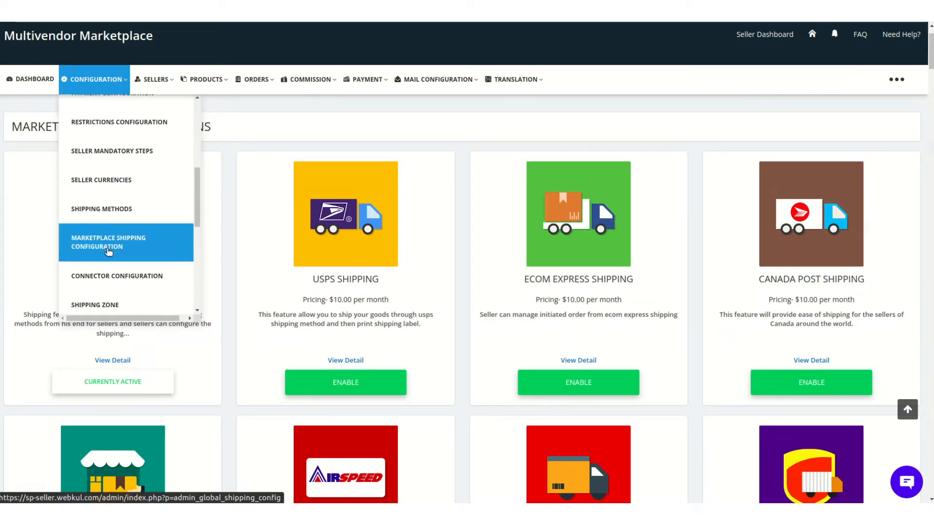
pyautogui.click(108, 251)
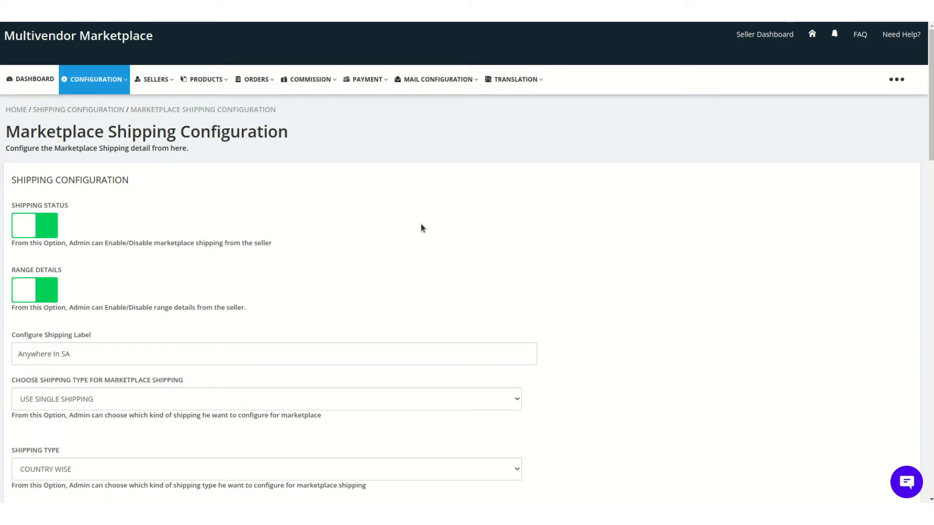
# Review the shipping configuration, examining the choices for Shipping Type and for the marketplace shipping type without changing them
pyautogui.scroll(-2, 422, 226)
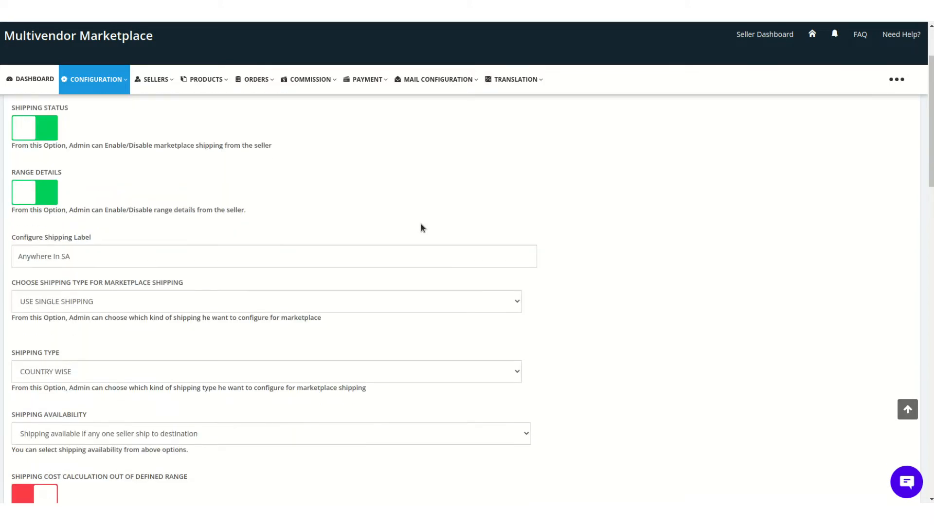
pyautogui.scroll(-3, 421, 227)
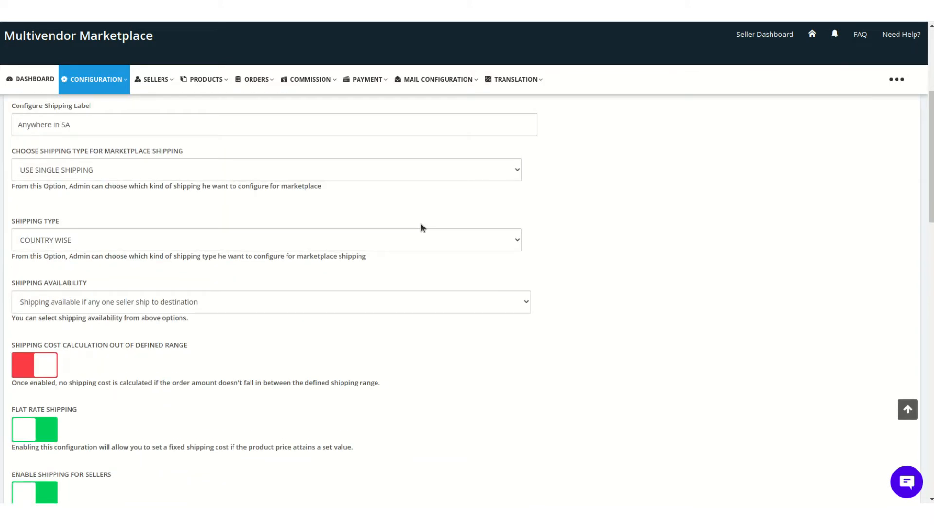
pyautogui.click(57, 240)
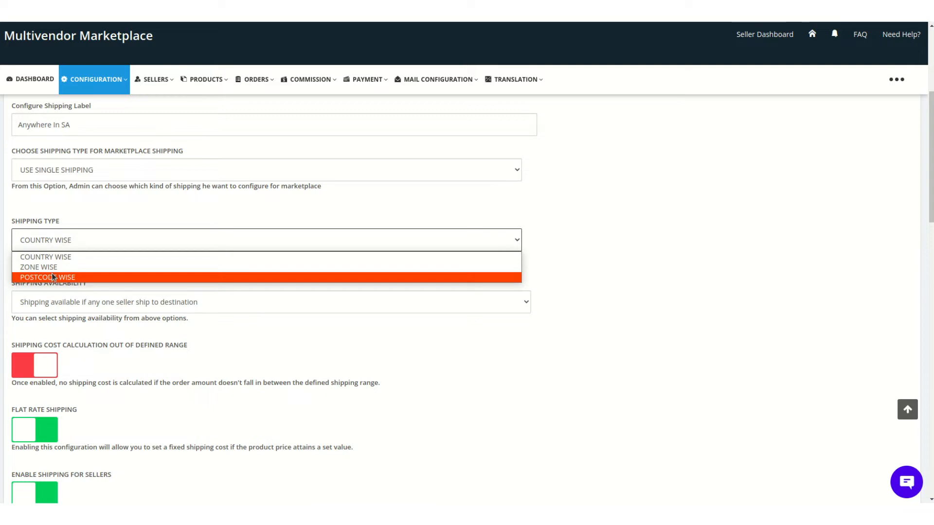
pyautogui.click(96, 238)
pyautogui.click(98, 237)
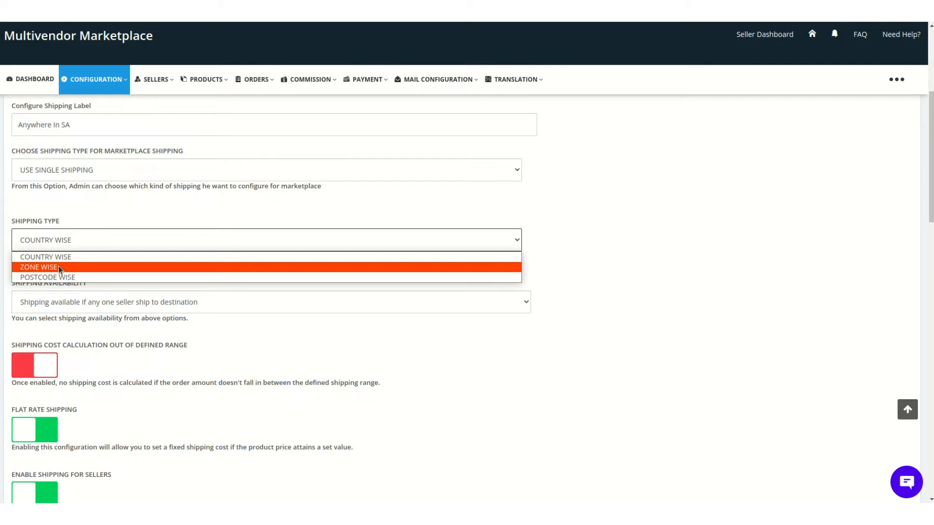
pyautogui.click(679, 276)
pyautogui.click(80, 171)
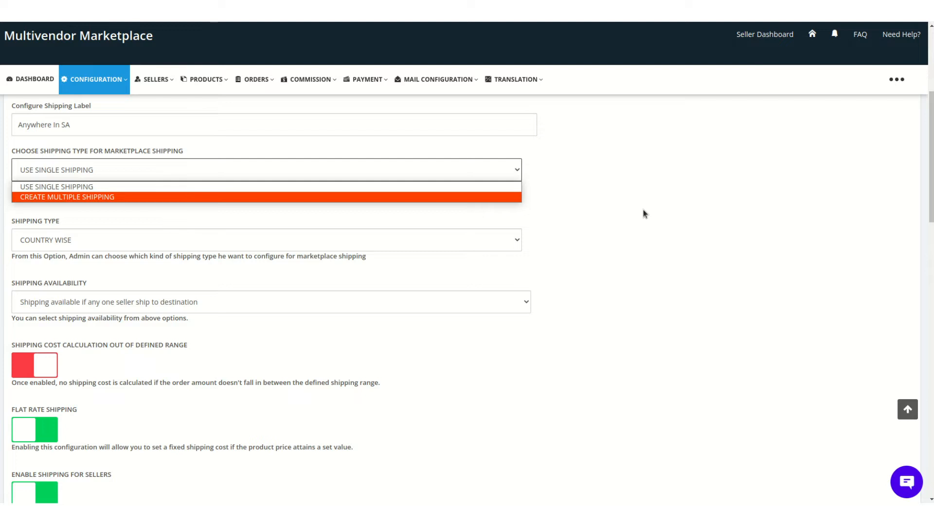
pyautogui.scroll(5, 643, 214)
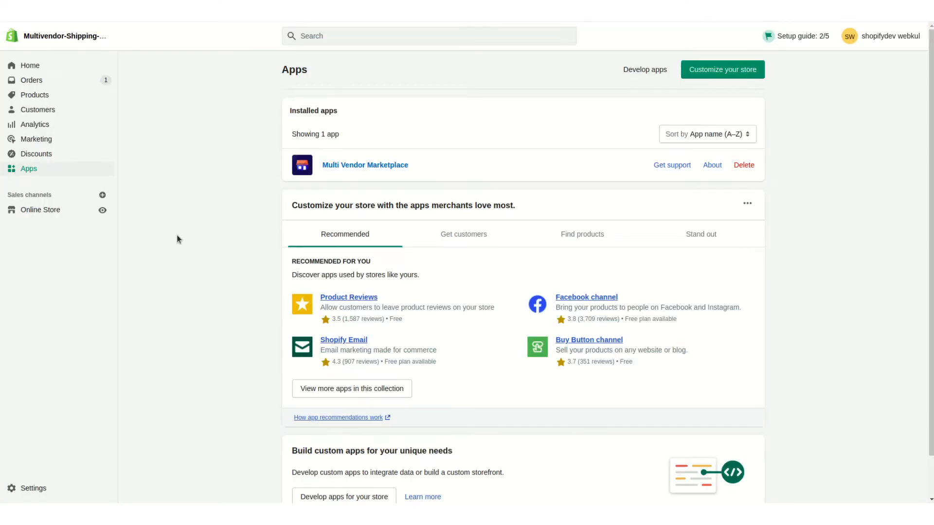
# In the Shopify admin, reopen the General shipping profile from the Shipping and delivery settings
pyautogui.click(29, 487)
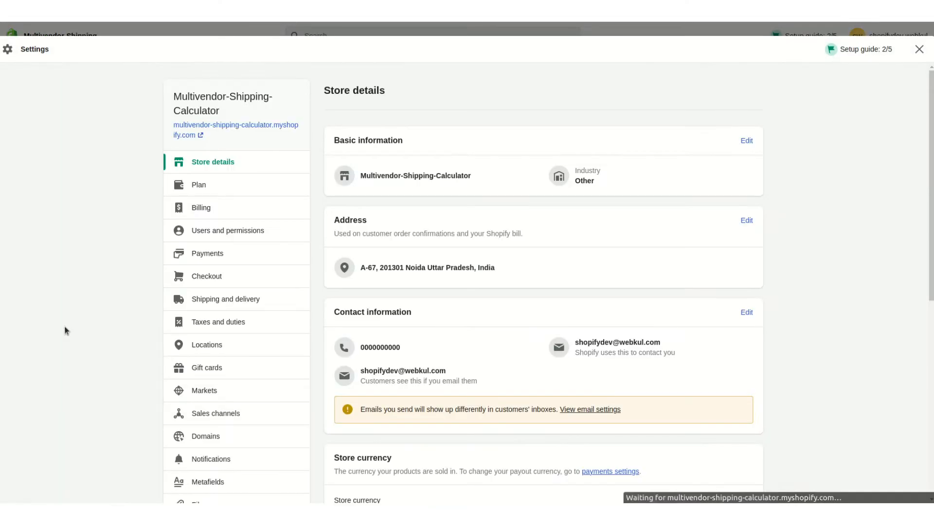
pyautogui.click(232, 302)
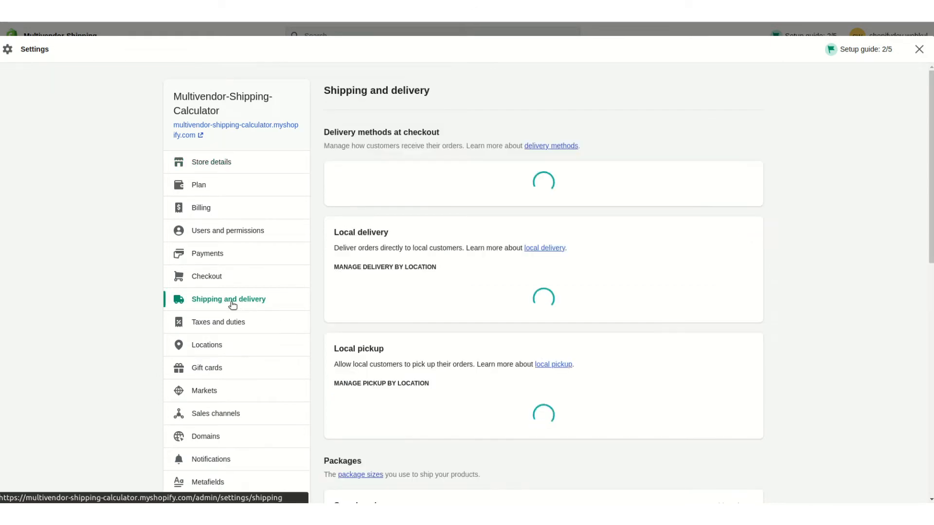
pyautogui.scroll(-2, 875, 253)
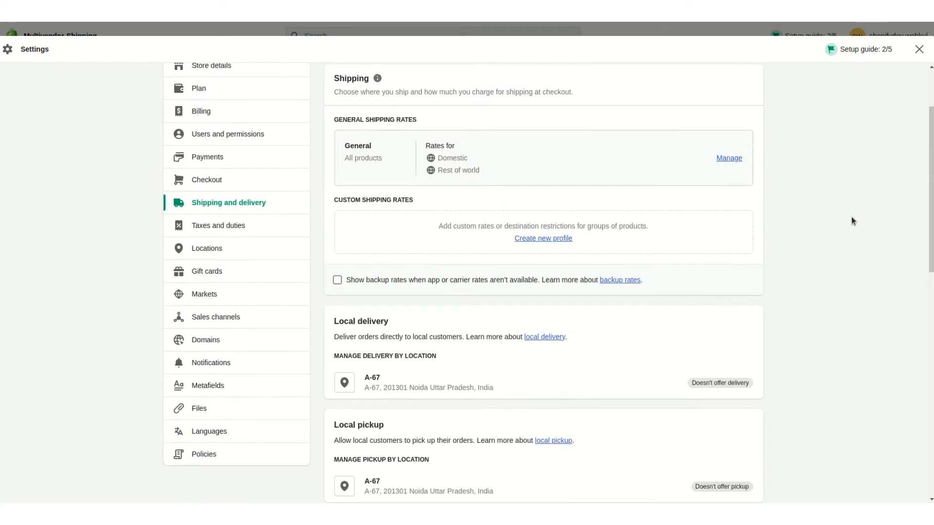
pyautogui.click(728, 159)
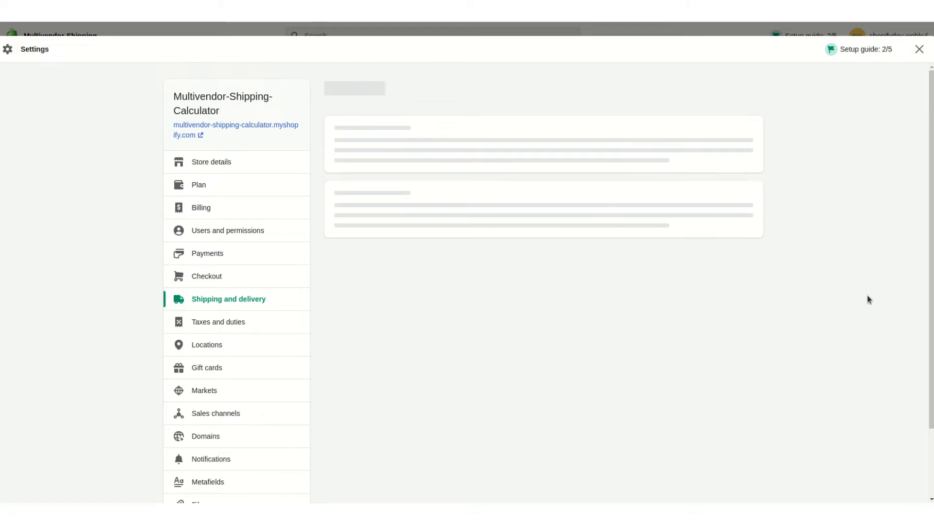
# Check the marketplace shipping service in the Domestic carrier and app rates and under Rest of world, and close the settings
pyautogui.scroll(-7, 867, 295)
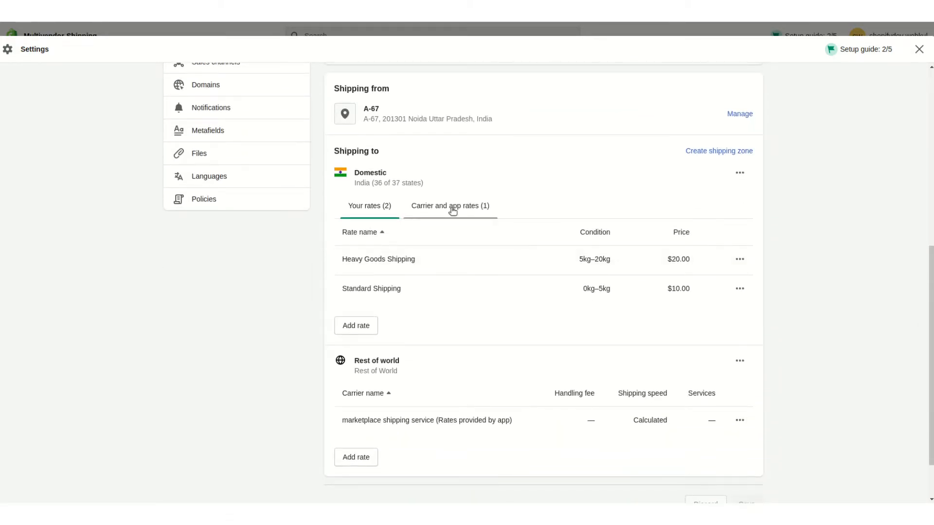
pyautogui.click(453, 210)
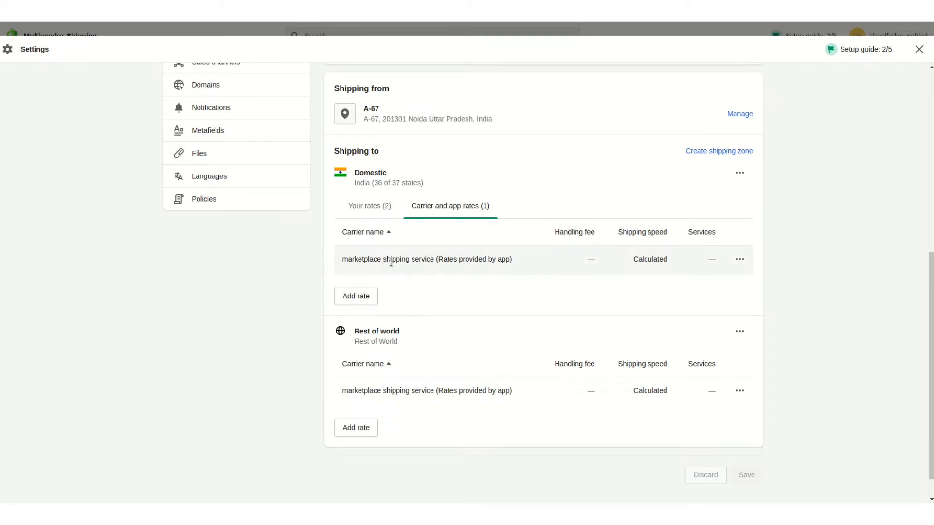
pyautogui.moveTo(350, 259); pyautogui.dragTo(527, 258)
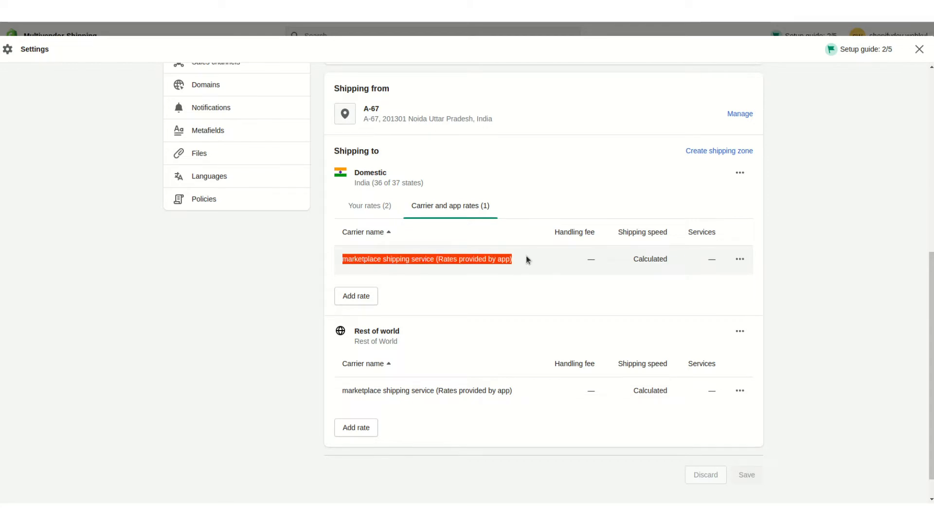
pyautogui.moveTo(339, 391); pyautogui.dragTo(514, 396)
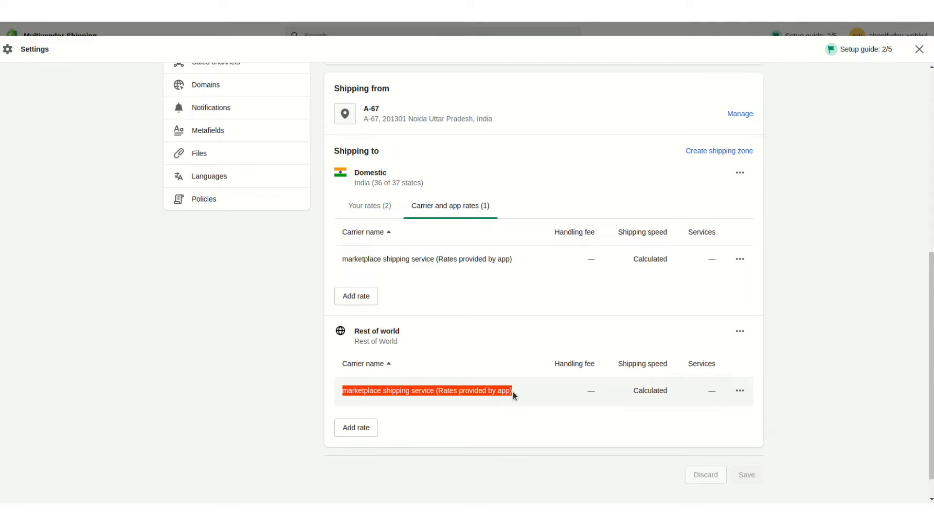
pyautogui.click(919, 49)
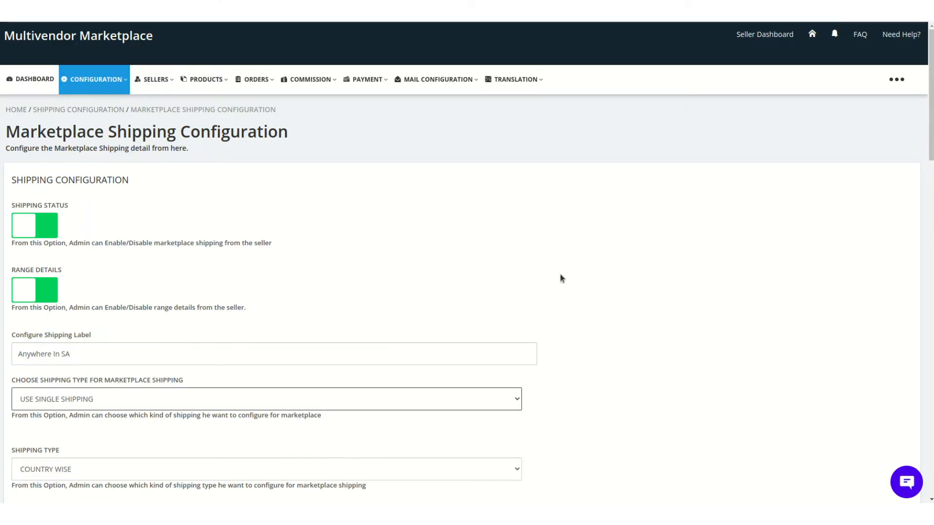
# In Multivendor Marketplace, review the Shipping Status, Range Details and Configure Shipping Label settings of the marketplace shipping configuration
pyautogui.scroll(-3, 561, 276)
pyautogui.scroll(3, 561, 275)
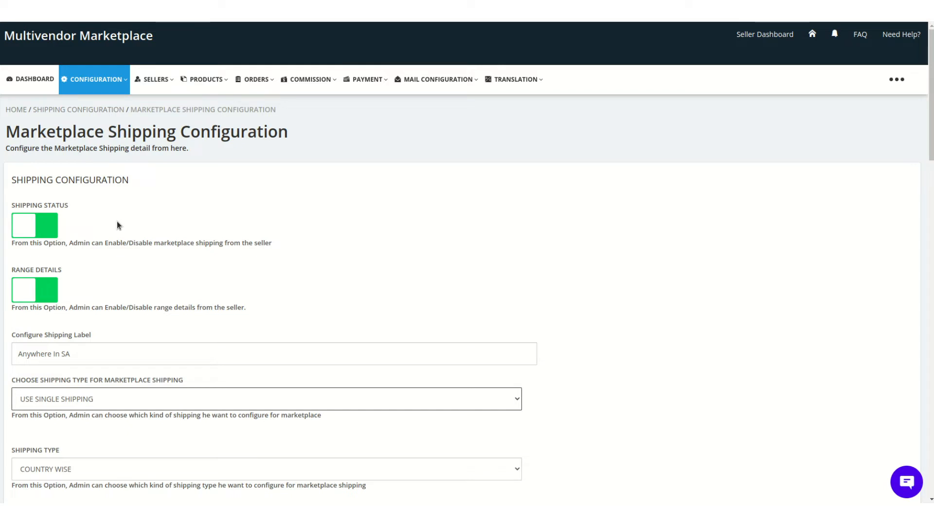
pyautogui.scroll(-2, 114, 248)
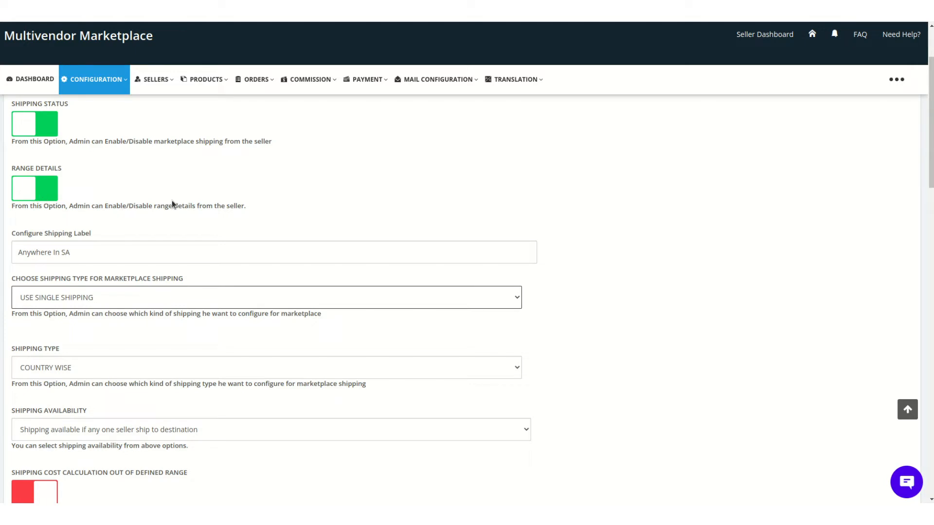
pyautogui.scroll(-1, 174, 203)
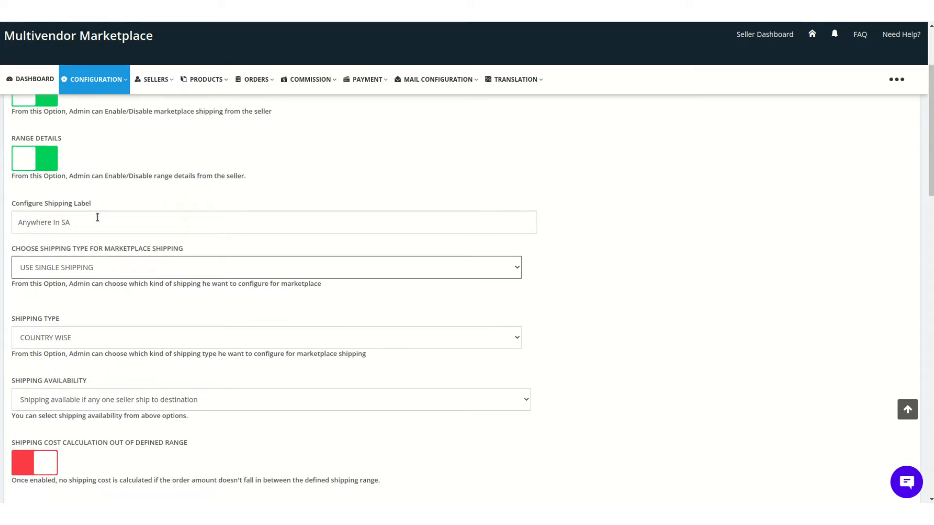
pyautogui.scroll(-3, 97, 218)
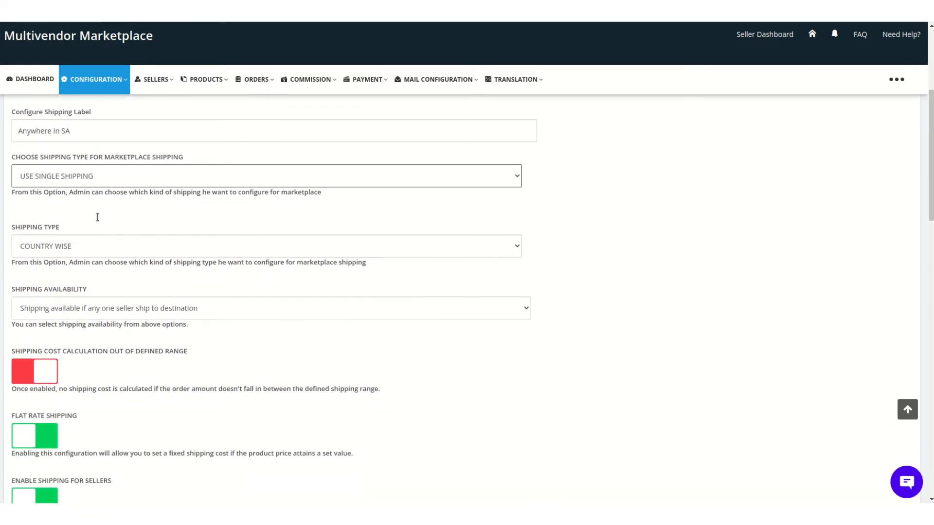
# Inspect the single and multiple shipping options and the Shipping Type list, keeping the current selections, and continue to Shipping Availability
pyautogui.click(102, 178)
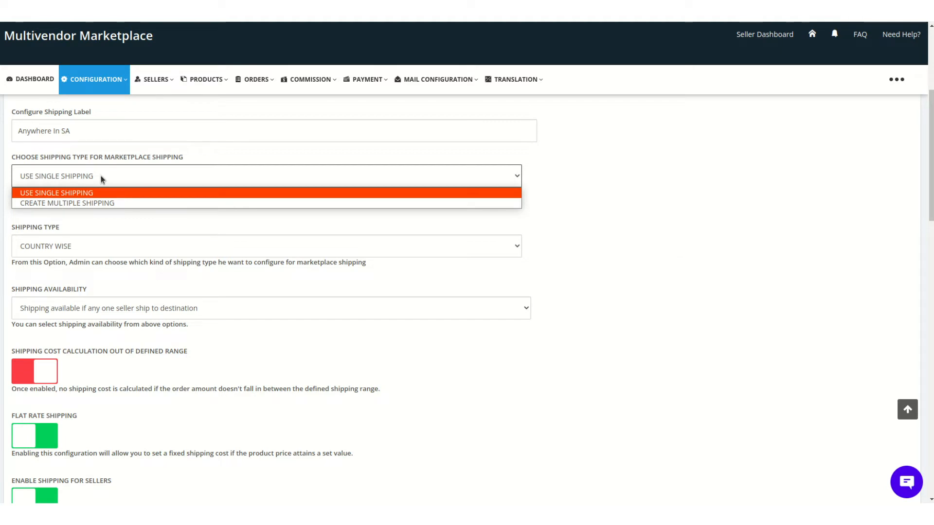
pyautogui.click(649, 244)
pyautogui.click(72, 246)
pyautogui.click(502, 265)
pyautogui.scroll(-1, 219, 291)
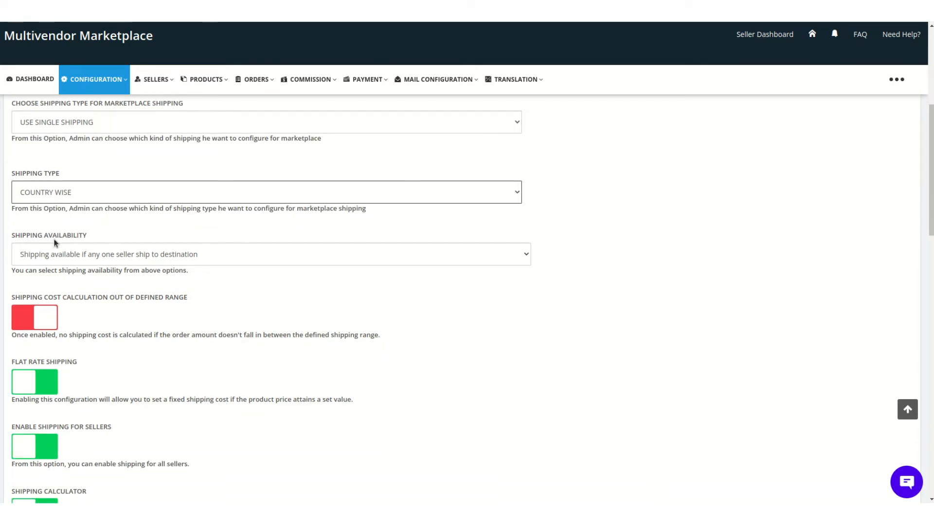
# Inspect the Shipping Availability options, keeping the current one, and review the out-of-range cost, flat rate and seller shipping settings
pyautogui.click(61, 254)
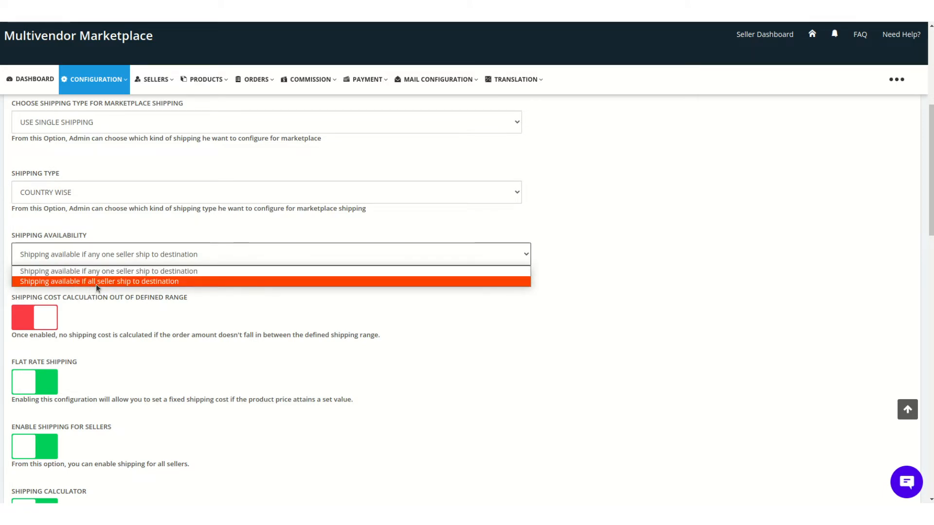
pyautogui.click(354, 309)
pyautogui.scroll(-1, 354, 311)
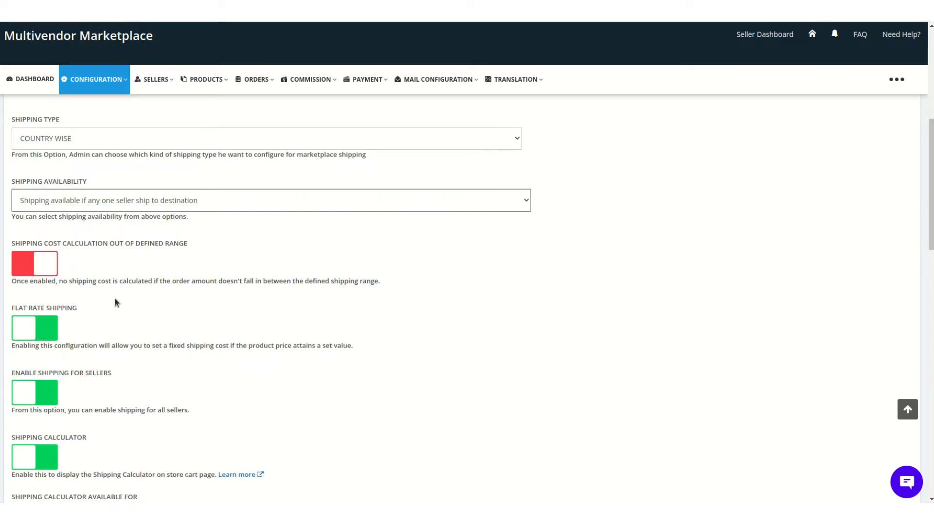
pyautogui.scroll(-1, 119, 296)
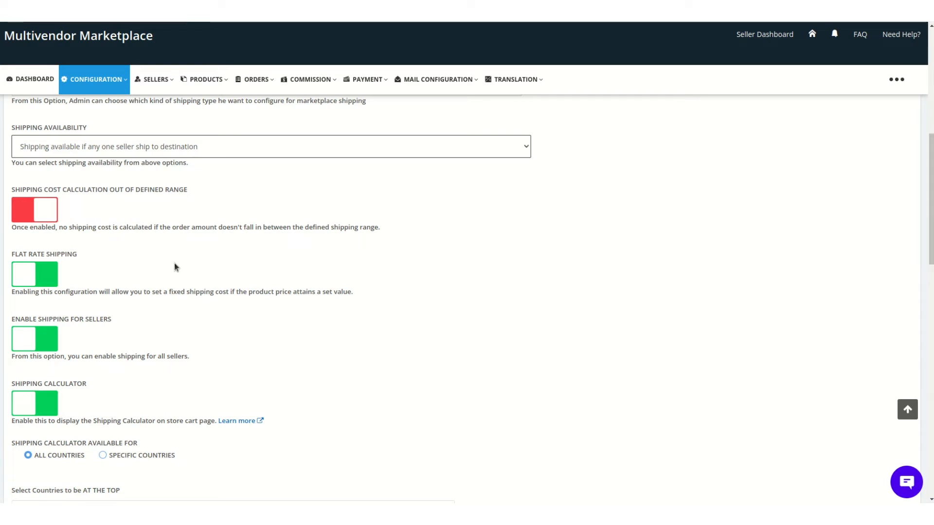
pyautogui.scroll(-2, 174, 263)
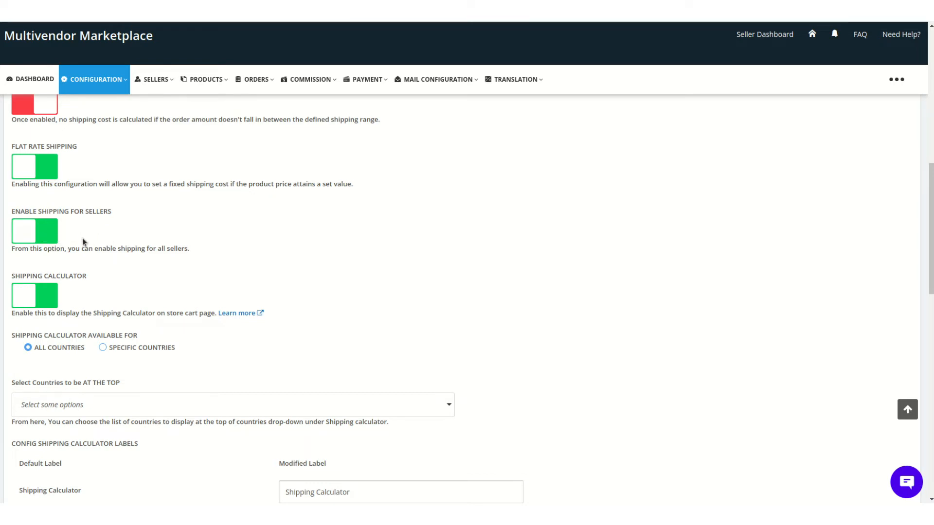
pyautogui.scroll(-2, 84, 242)
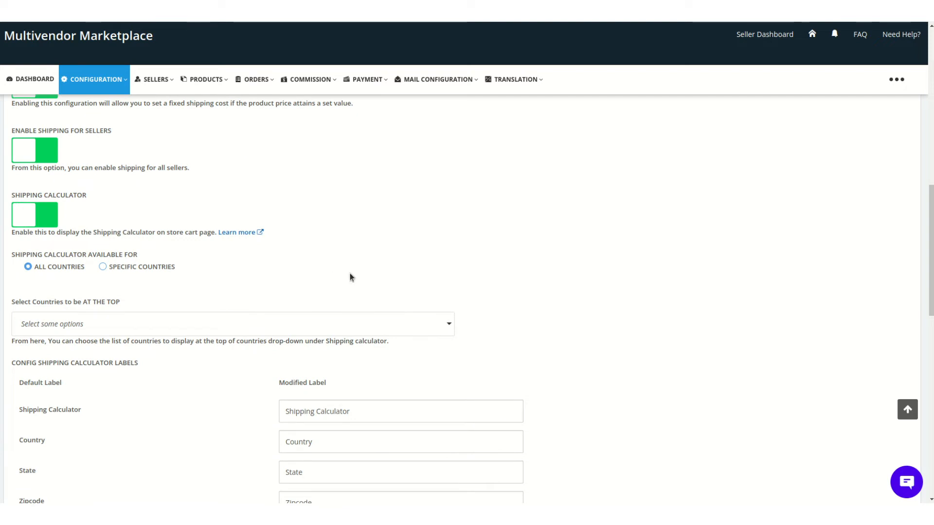
# Review the shipping calculator's country settings, labels and cart.liquid code snippets, and save the marketplace shipping configuration
pyautogui.scroll(-1, 349, 273)
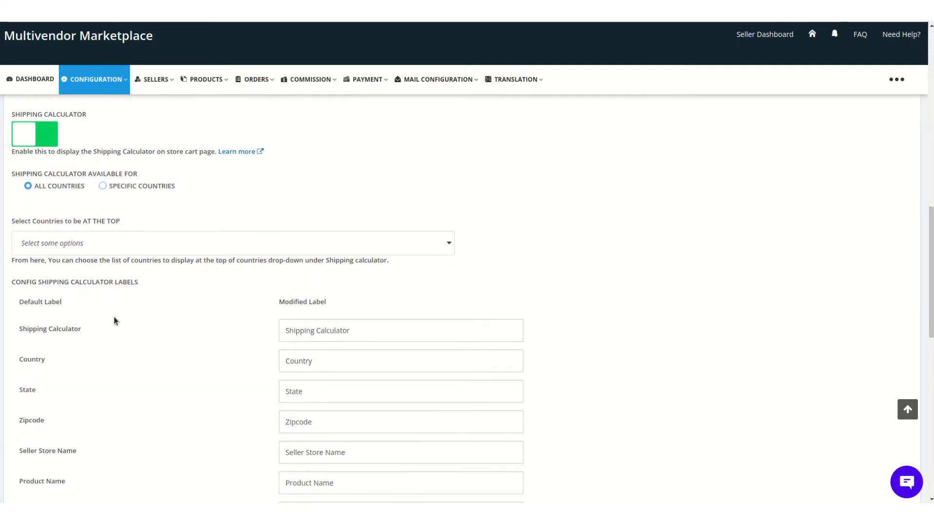
pyautogui.scroll(-8, 114, 316)
pyautogui.scroll(-5, 120, 314)
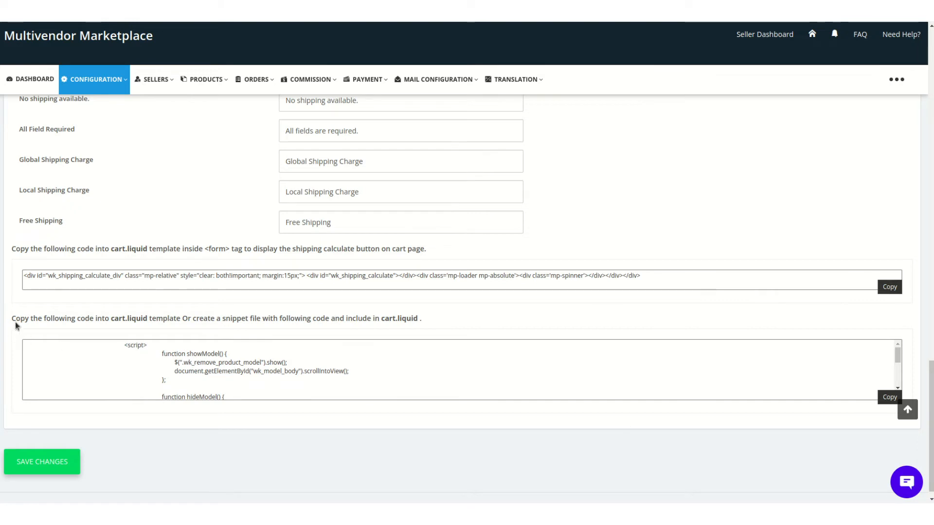
pyautogui.moveTo(14, 314); pyautogui.dragTo(422, 318)
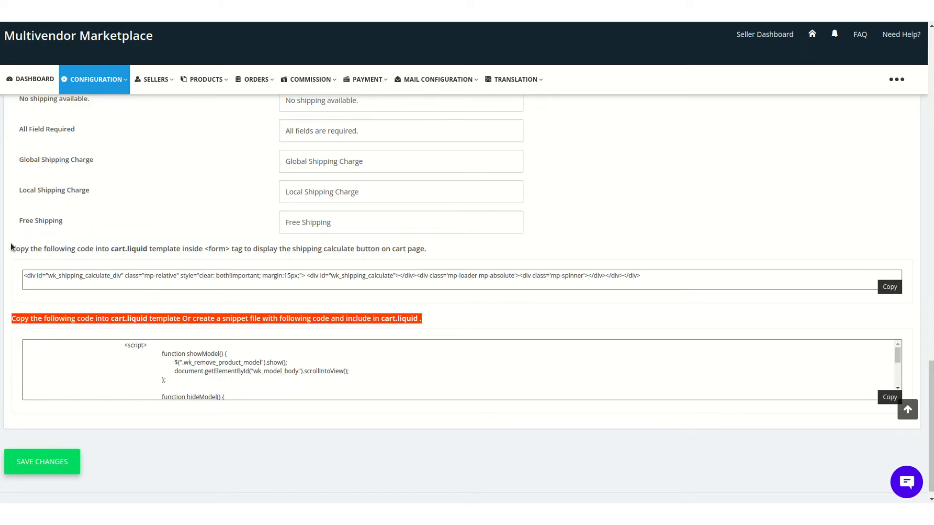
pyautogui.click(42, 461)
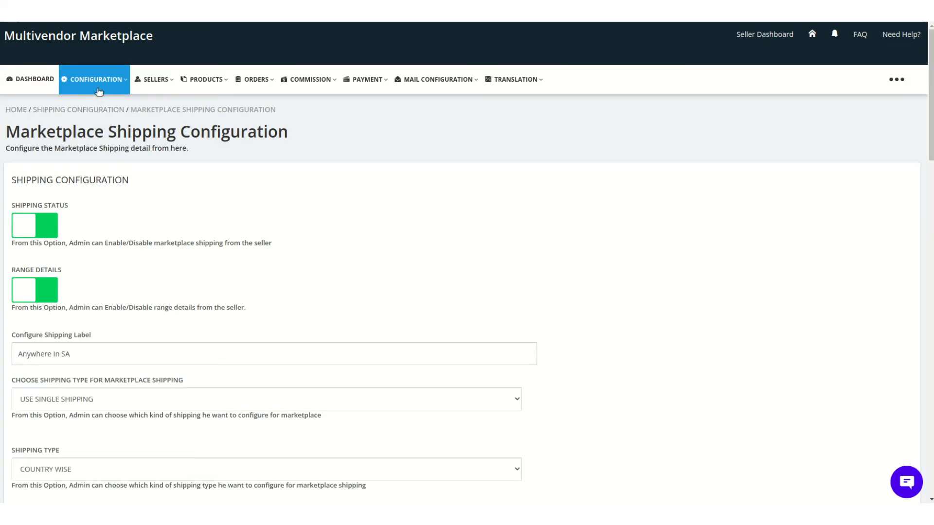
# Open the Shipping Methods list in the admin configuration and check the shipping type of Marketplace Shipping
pyautogui.click(99, 92)
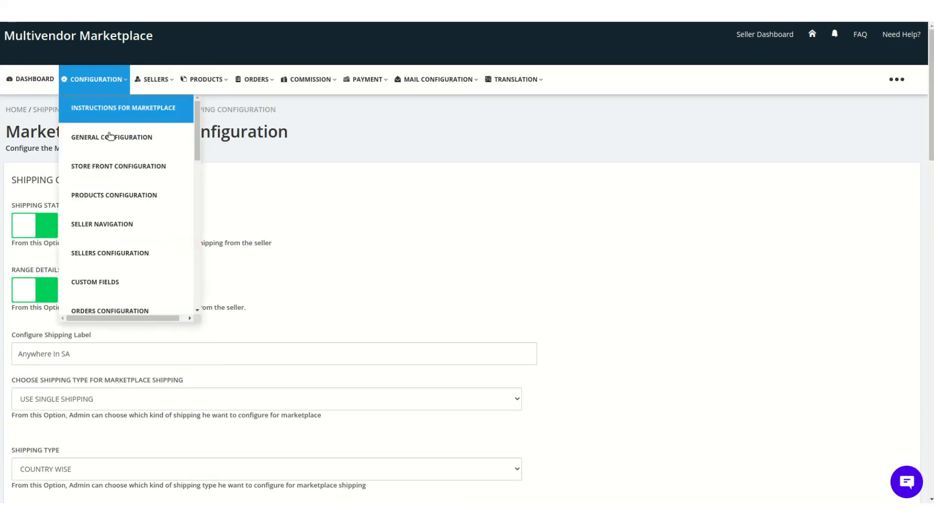
pyautogui.scroll(-6, 132, 235)
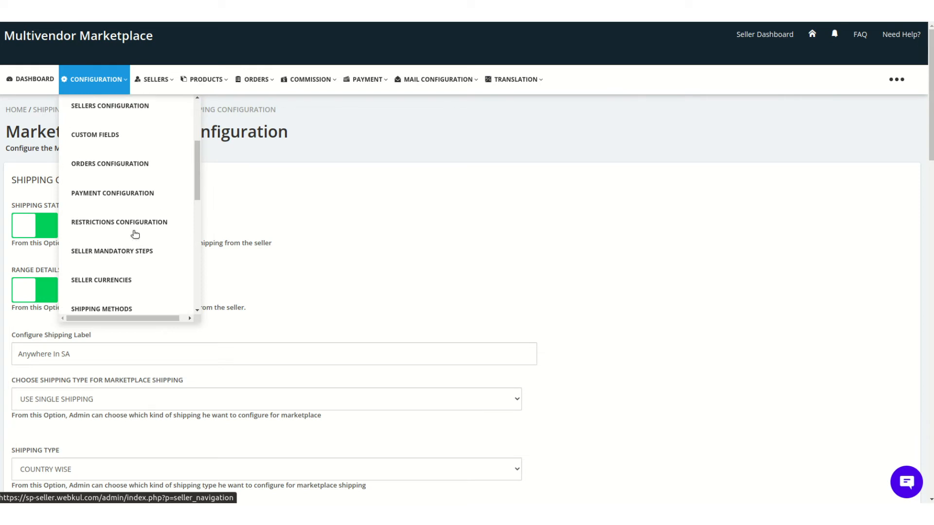
pyautogui.click(116, 152)
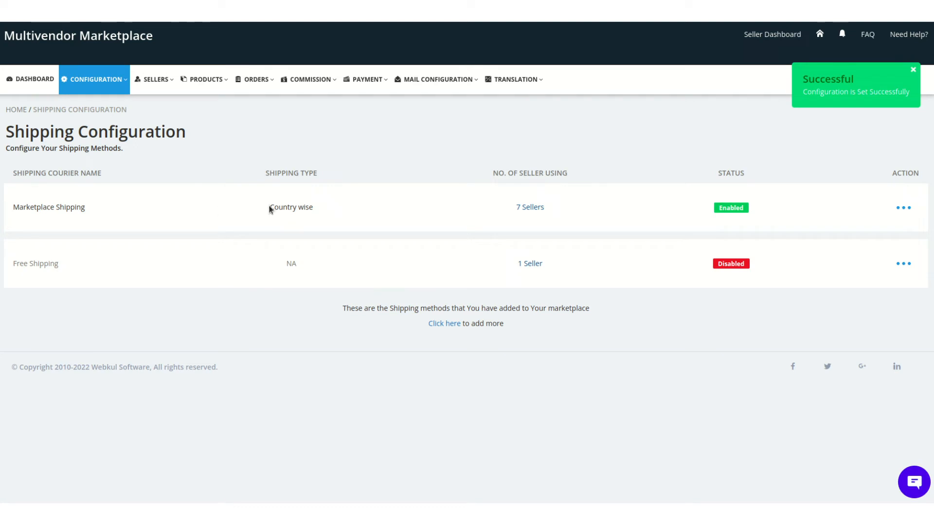
pyautogui.moveTo(270, 207); pyautogui.dragTo(314, 208)
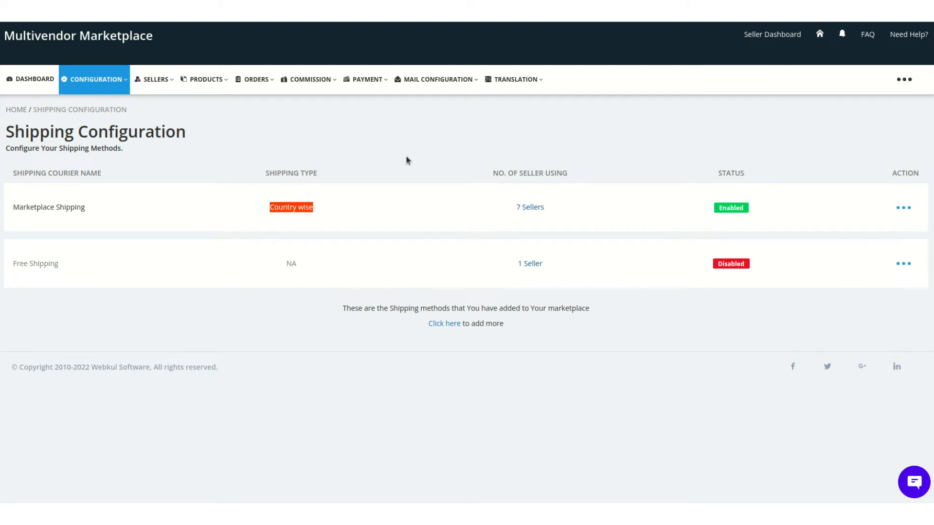
# Switch to the seller panel and view the Anywhere In SA shipping method from its Shipping Configuration
pyautogui.hotkey('ctrl', 'Tab')
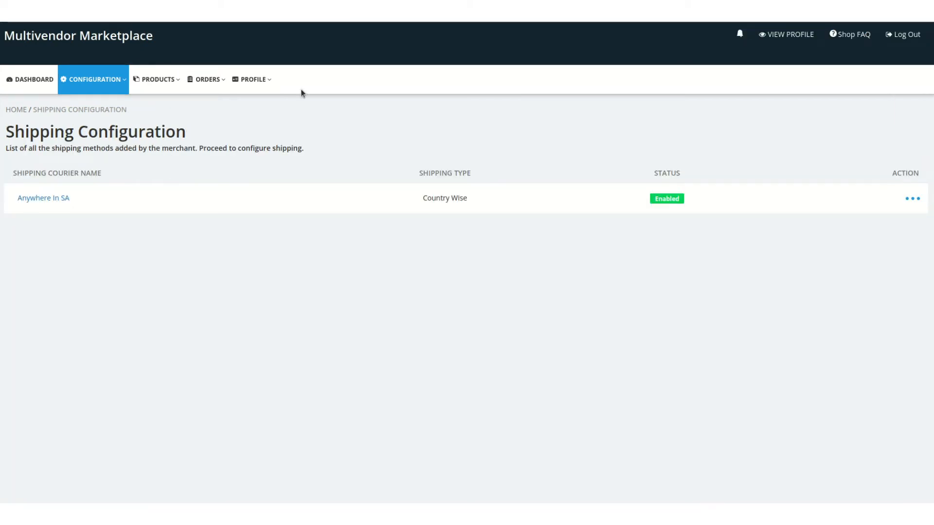
pyautogui.click(73, 85)
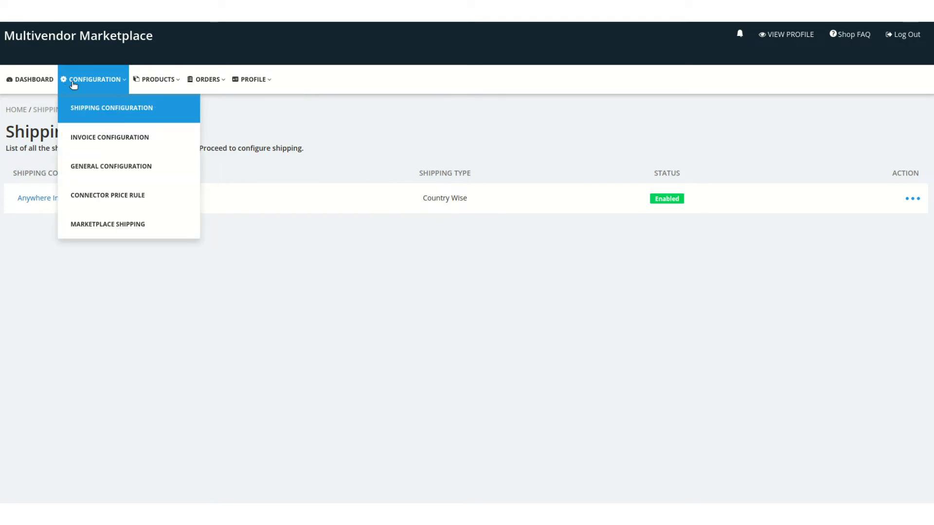
pyautogui.click(84, 108)
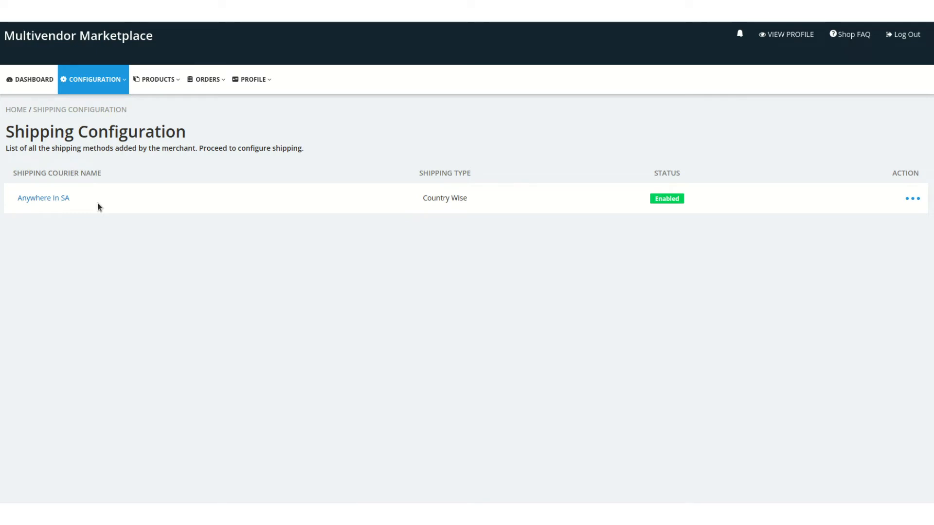
pyautogui.click(905, 200)
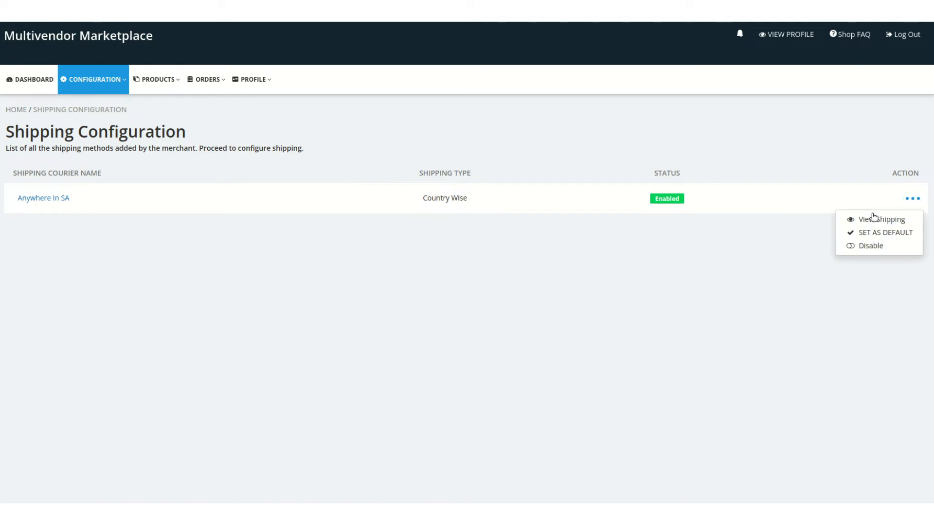
pyautogui.click(871, 217)
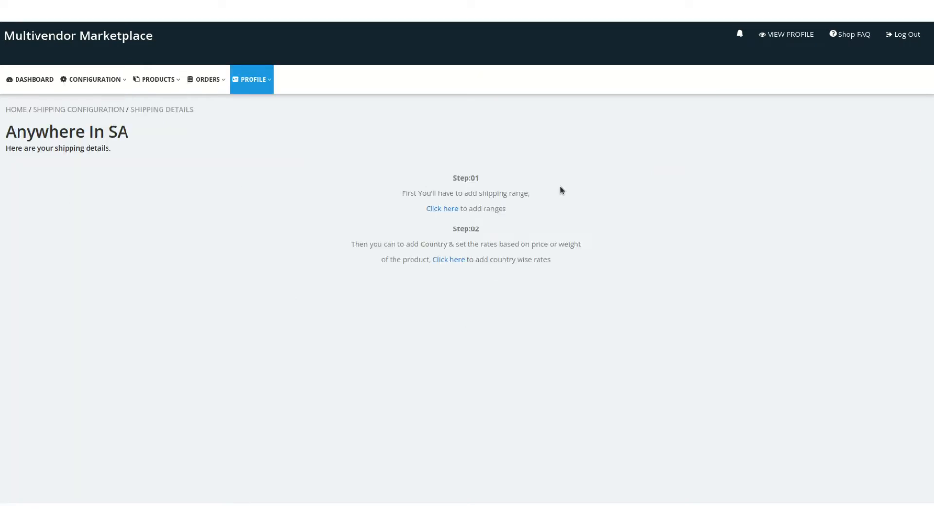
# Add and save a price-based shipping range from $1 to $10 for Anywhere In SA
pyautogui.click(435, 210)
pyautogui.click(883, 140)
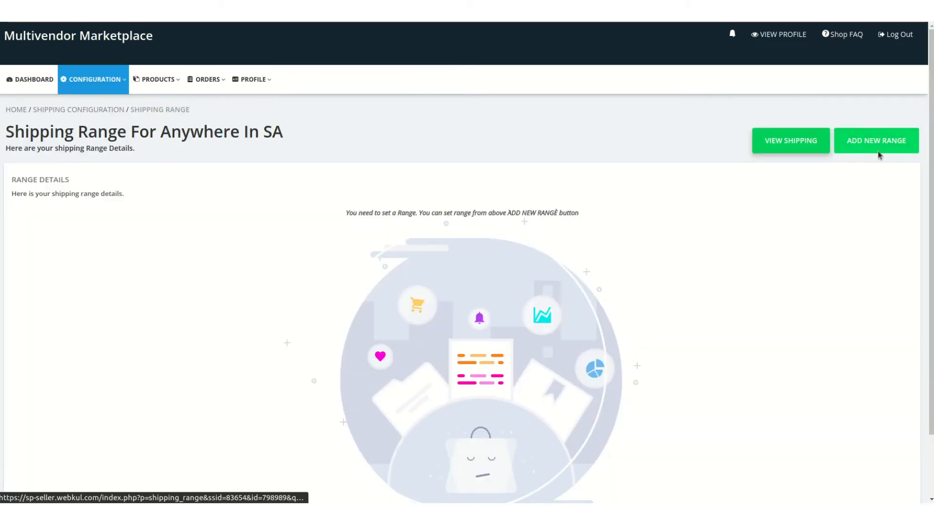
pyautogui.click(152, 268)
pyautogui.write('1')
pyautogui.click(374, 269)
pyautogui.write('10')
pyautogui.click(43, 327)
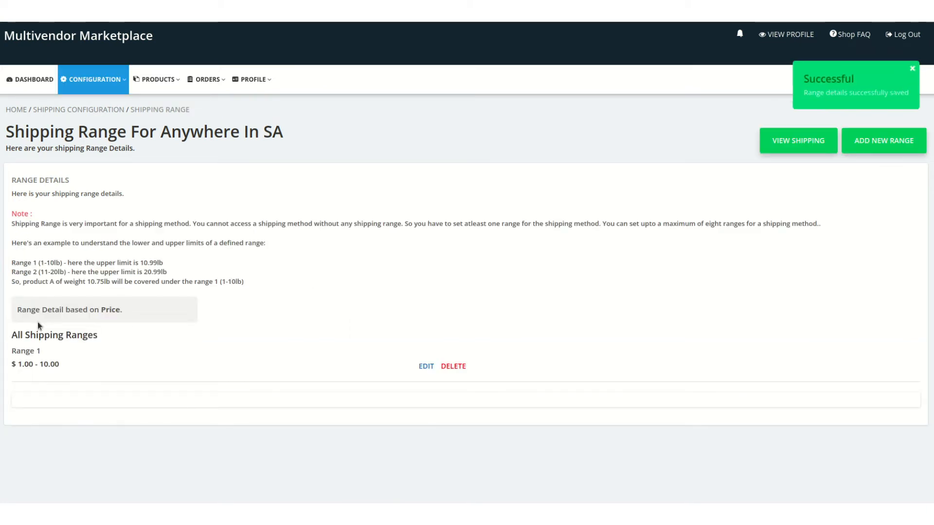
# Add and save a second price-based shipping range from $11 to $100
pyautogui.click(883, 140)
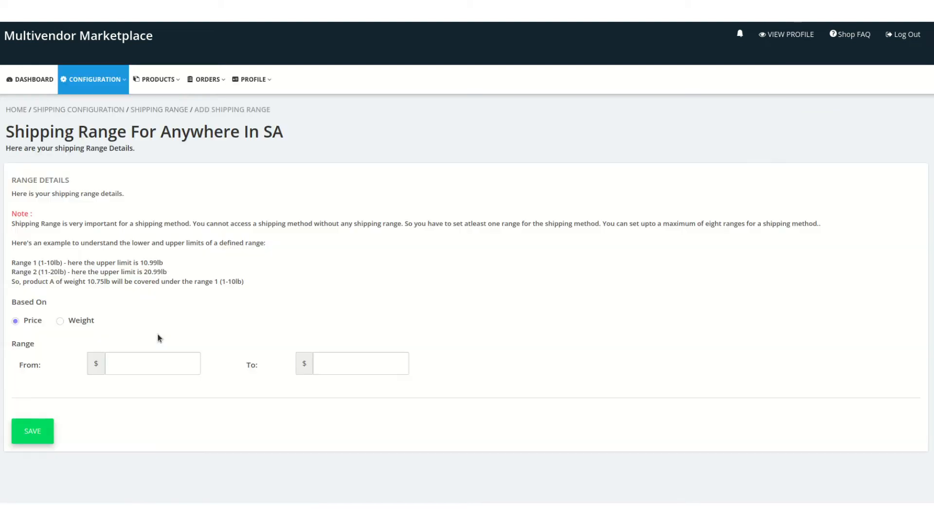
pyautogui.click(153, 364)
pyautogui.write('11')
pyautogui.click(381, 358)
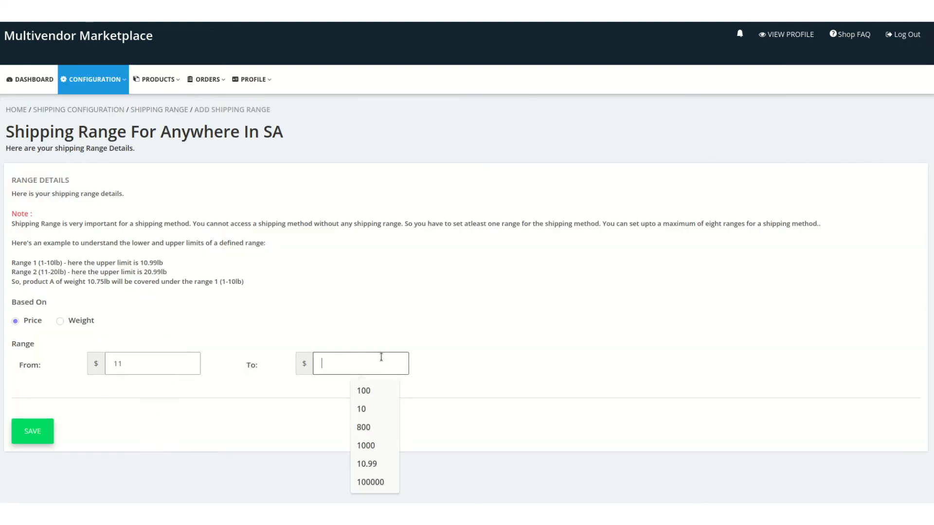
pyautogui.write('1900')
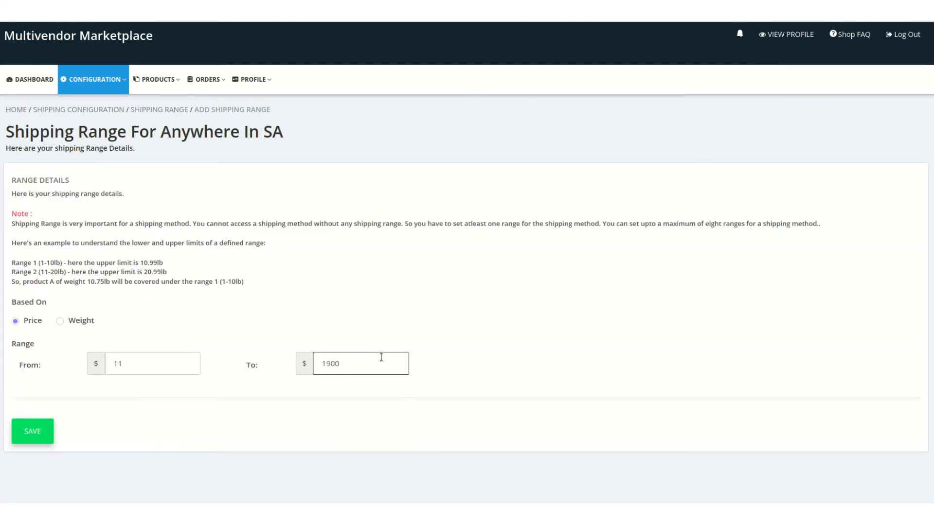
pyautogui.press('BackSpace')
pyautogui.write('00')
pyautogui.click(23, 440)
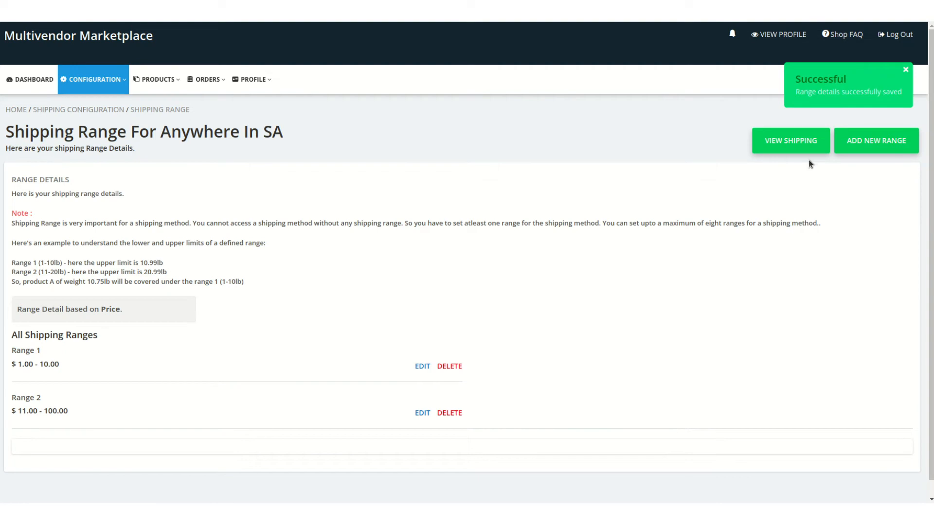
# Add a third price-based shipping range from $101 to $1000, save it and dismiss the notification
pyautogui.click(851, 143)
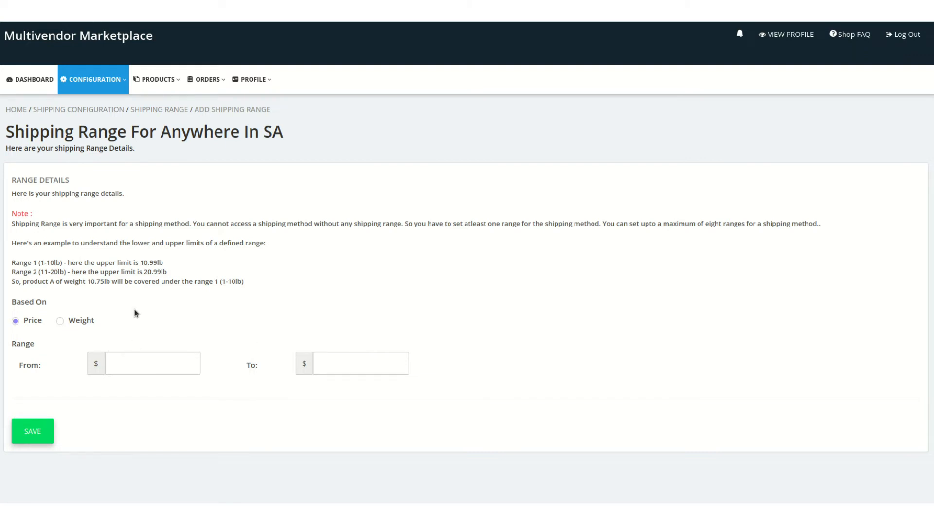
pyautogui.click(135, 364)
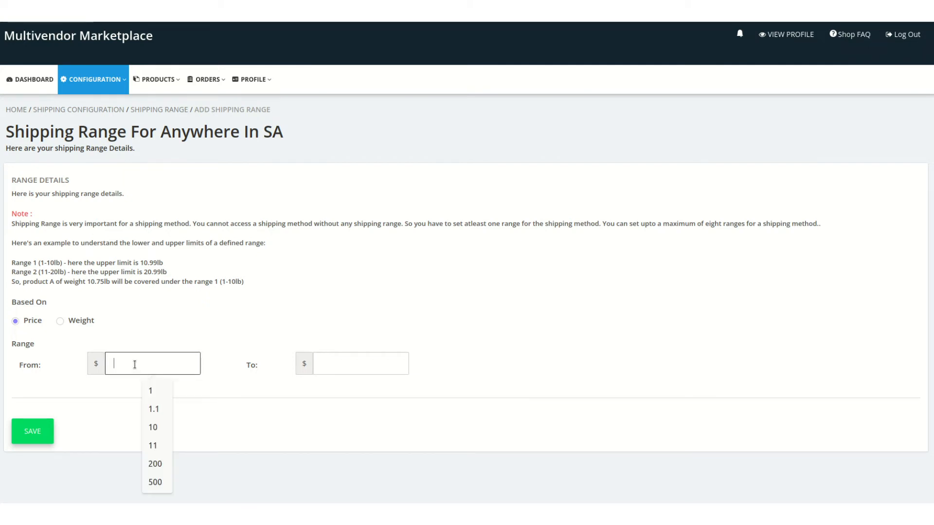
pyautogui.write('100')
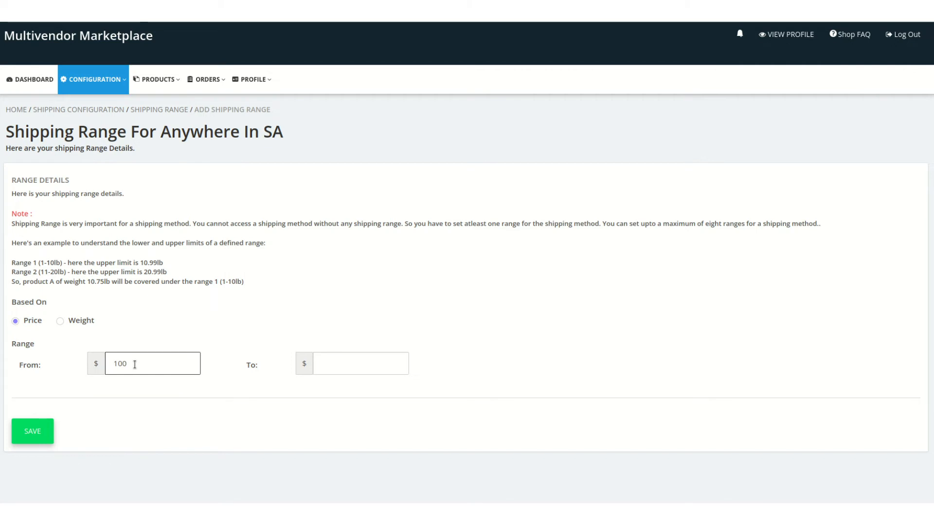
pyautogui.press('BackSpace')
pyautogui.write('1')
pyautogui.click(386, 366)
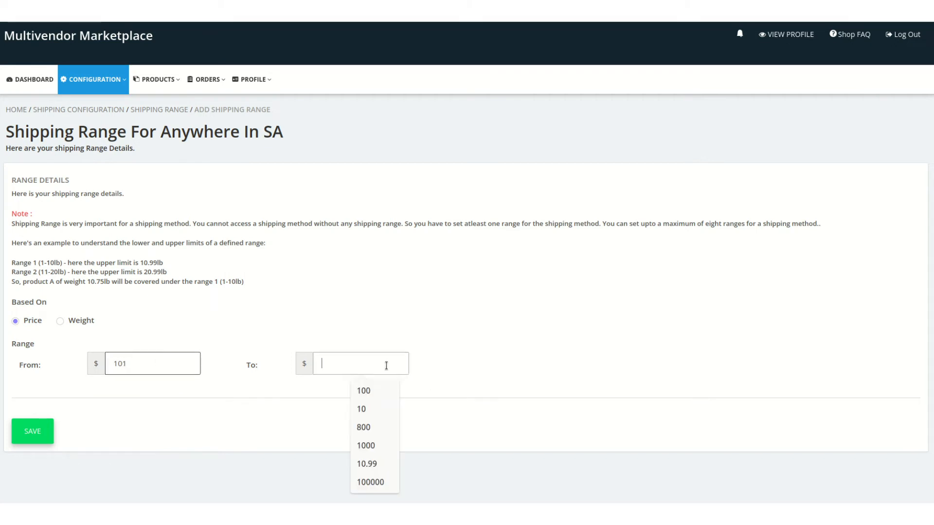
pyautogui.write('1000')
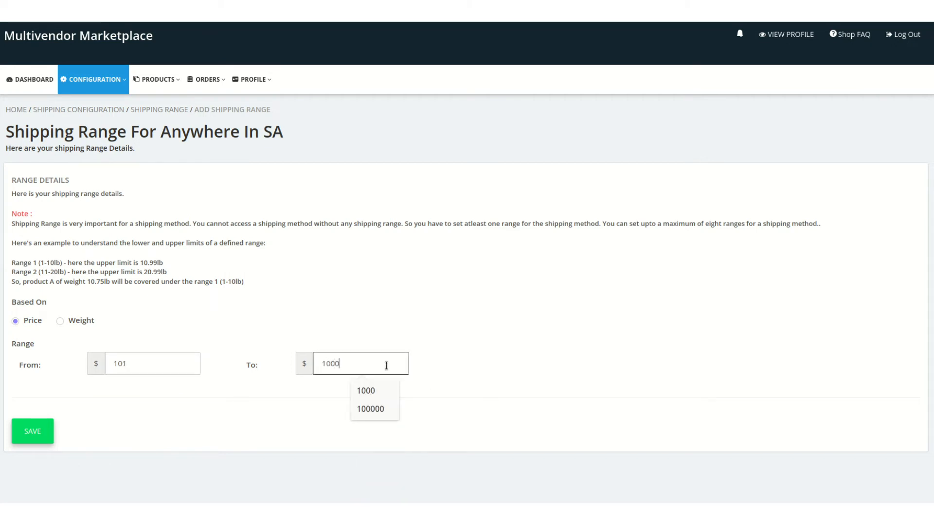
pyautogui.click(45, 434)
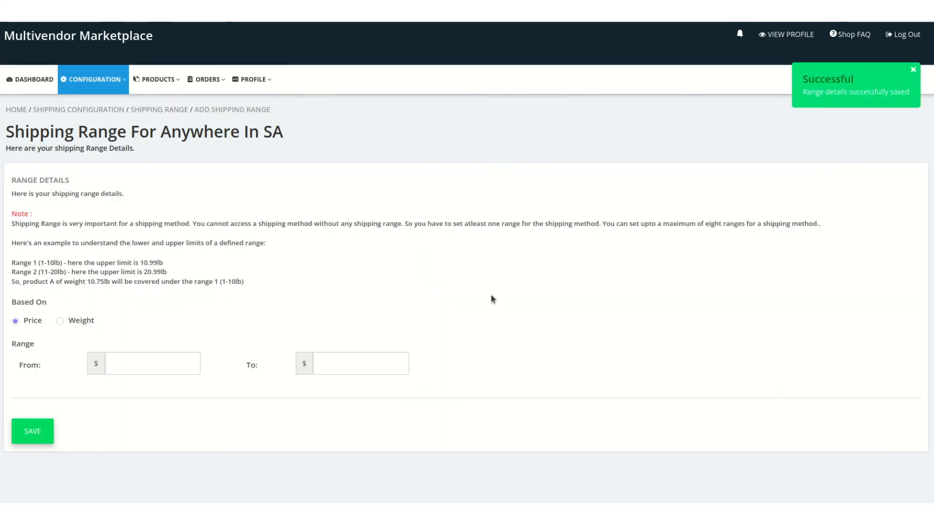
pyautogui.click(913, 71)
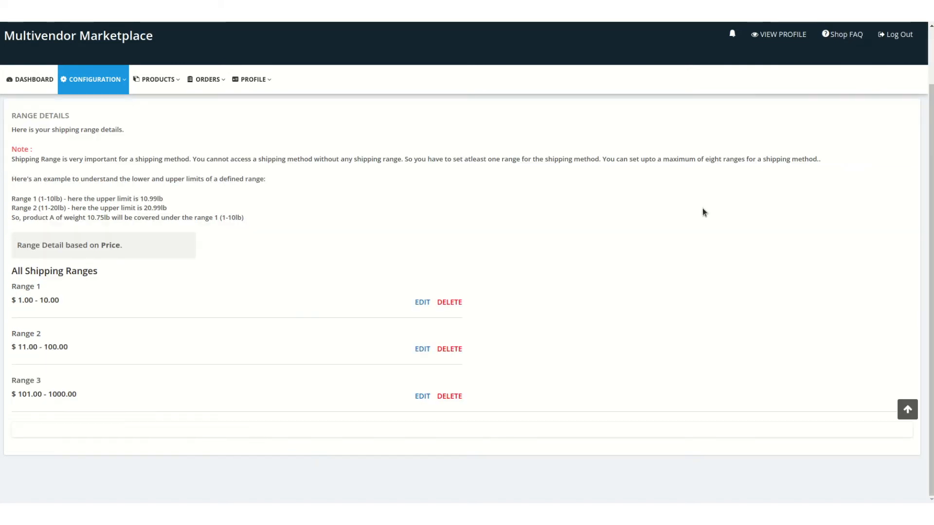
# Start adding a shipping country for Anywhere In SA and select United States
pyautogui.scroll(3, 705, 213)
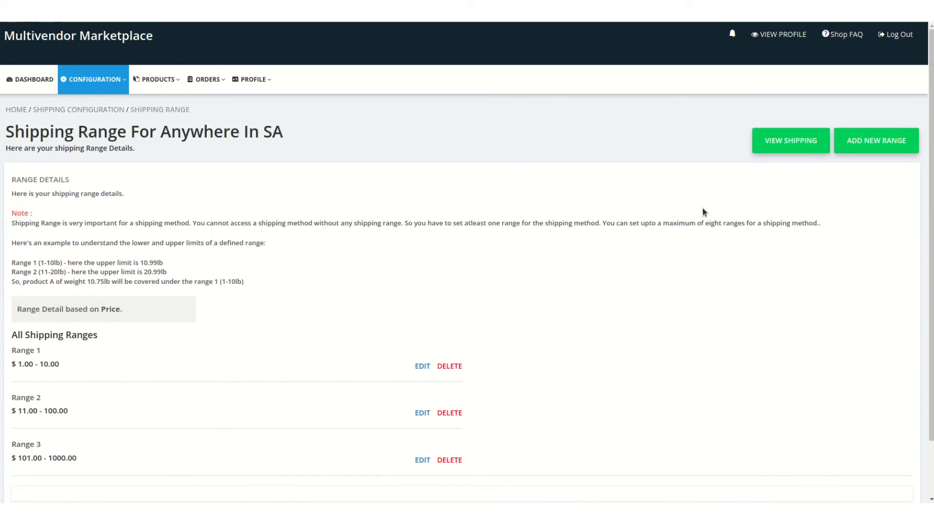
pyautogui.click(808, 145)
pyautogui.click(445, 262)
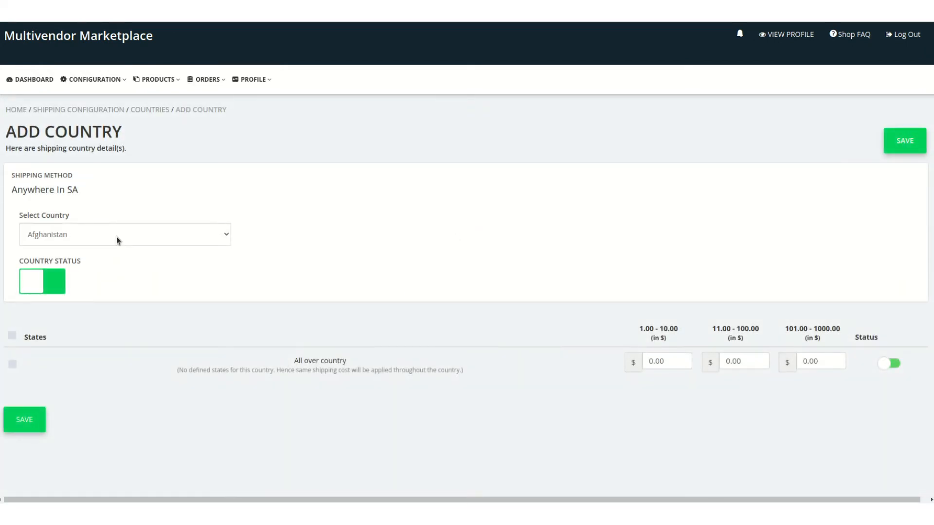
pyautogui.click(117, 240)
pyautogui.press('n')
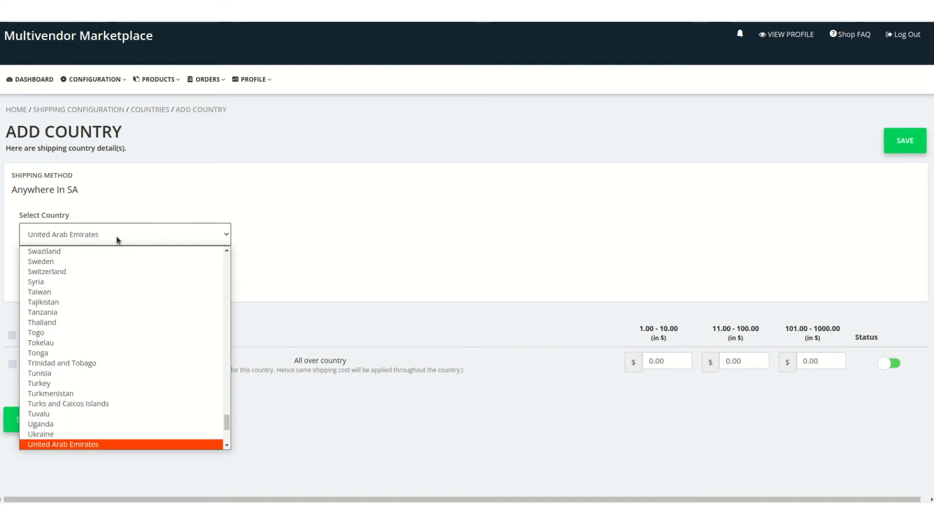
pyautogui.press('Down')
pyautogui.press('Down')
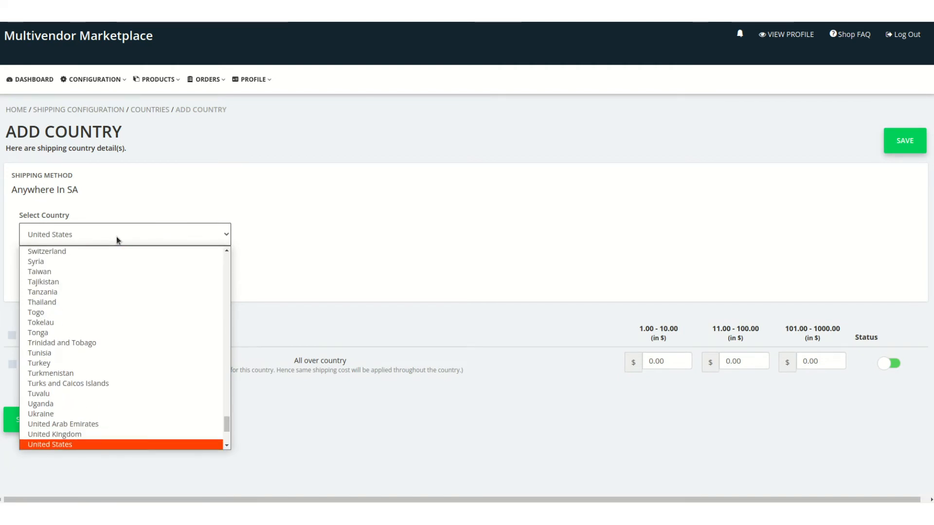
pyautogui.press('Return')
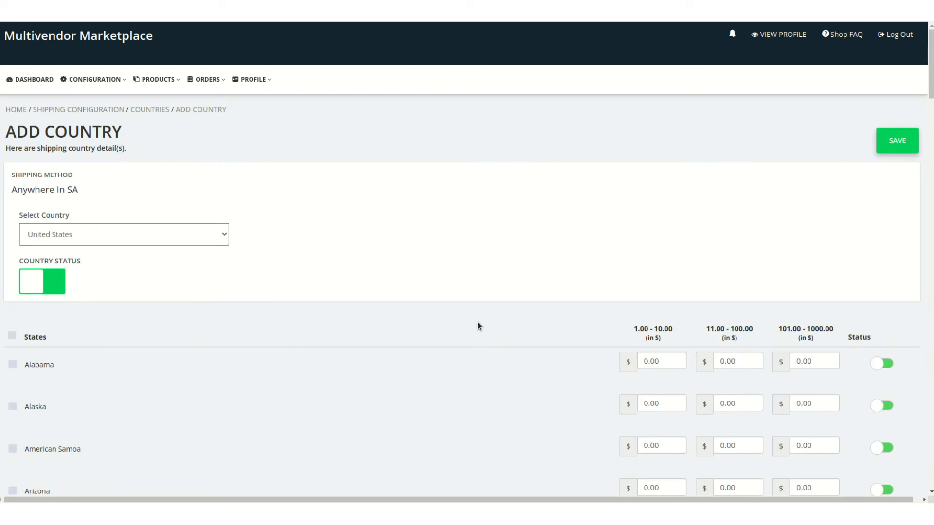
# Select all United States states, set their rates to $1000, $2000 and $300 for the three price ranges in ascending order, and save the country
pyautogui.scroll(-6, 480, 311)
pyautogui.scroll(5, 480, 312)
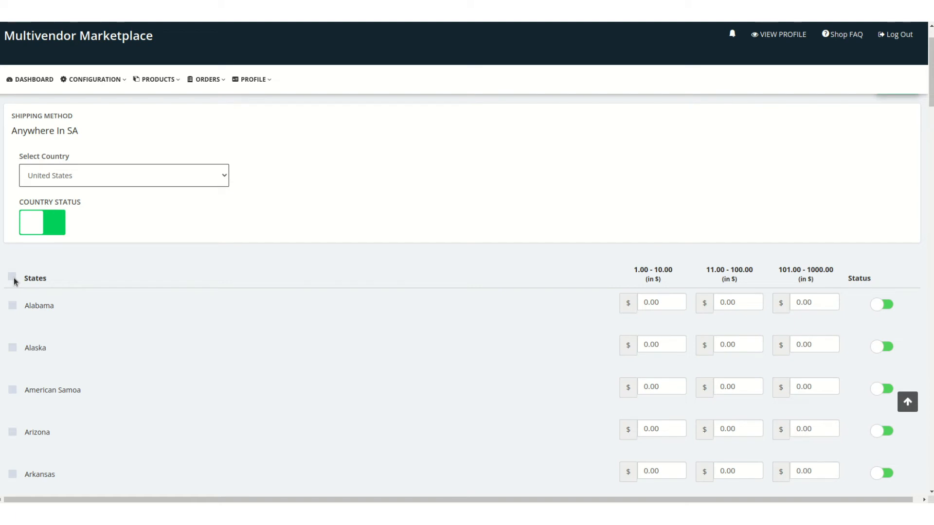
pyautogui.click(13, 277)
pyautogui.click(640, 302)
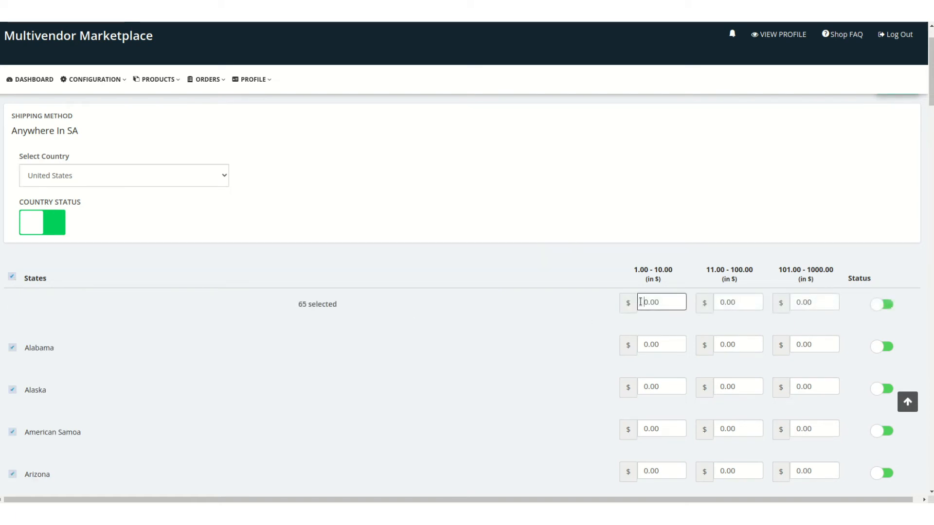
pyautogui.write('100')
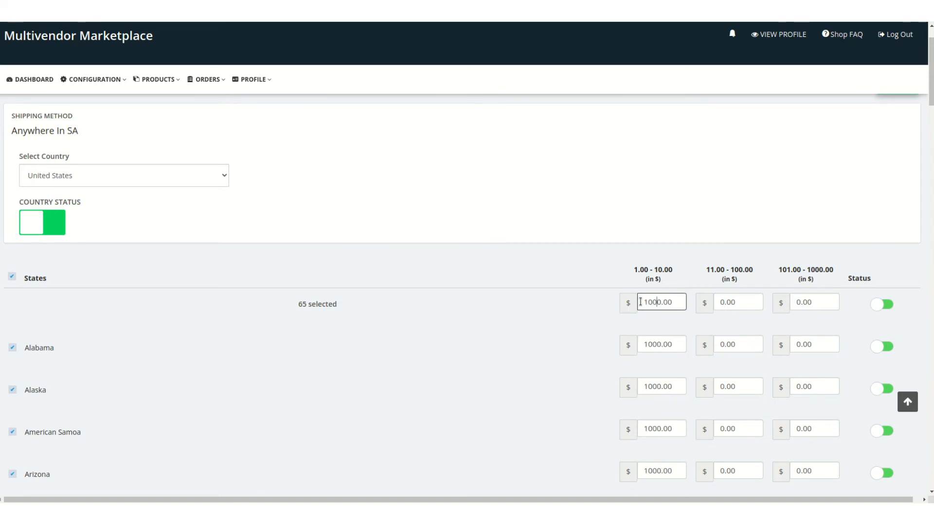
pyautogui.click(721, 304)
pyautogui.write('200')
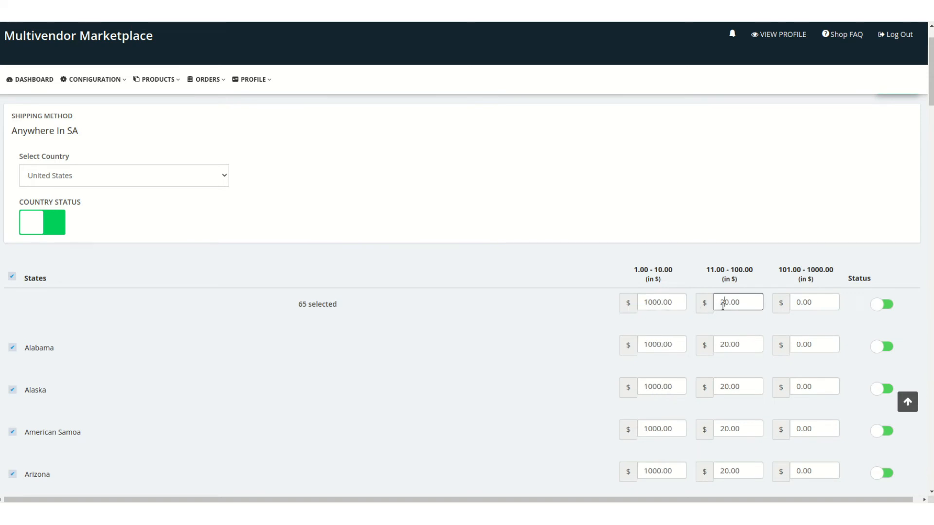
pyautogui.click(792, 307)
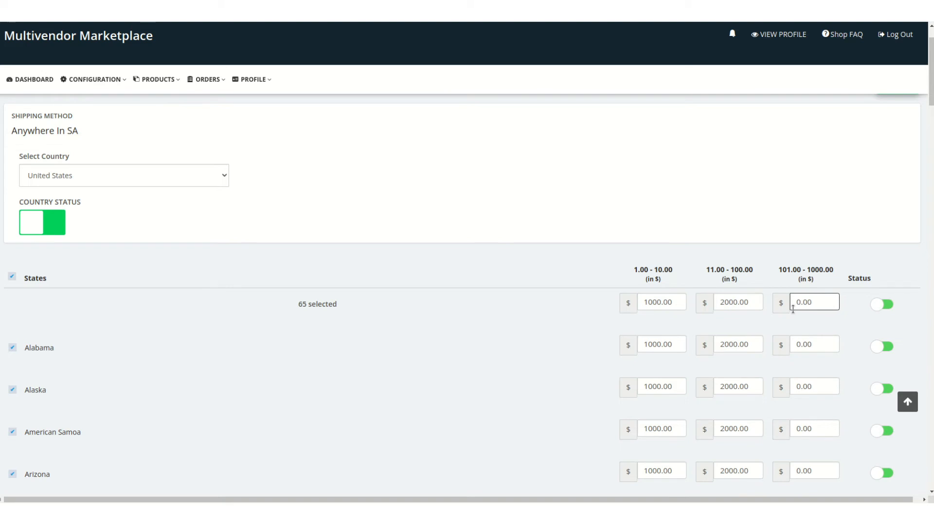
pyautogui.write('30')
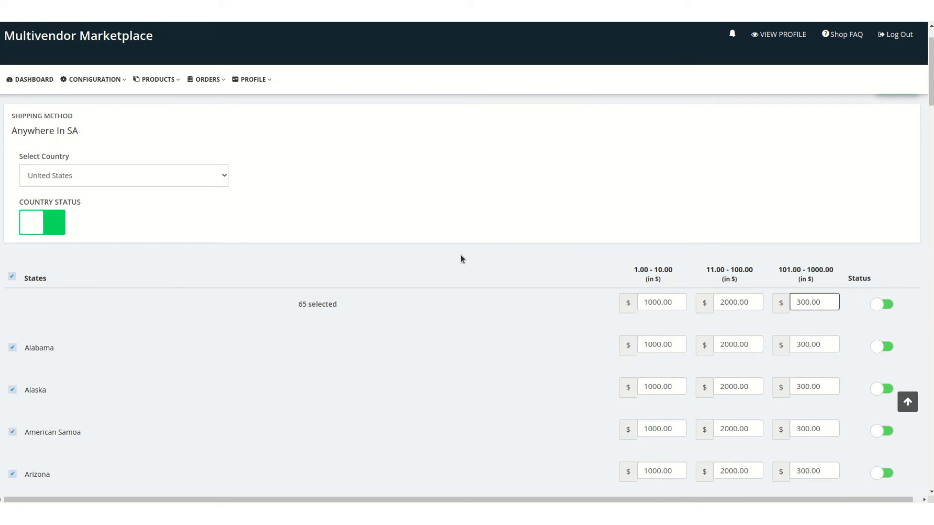
pyautogui.scroll(-20, 461, 259)
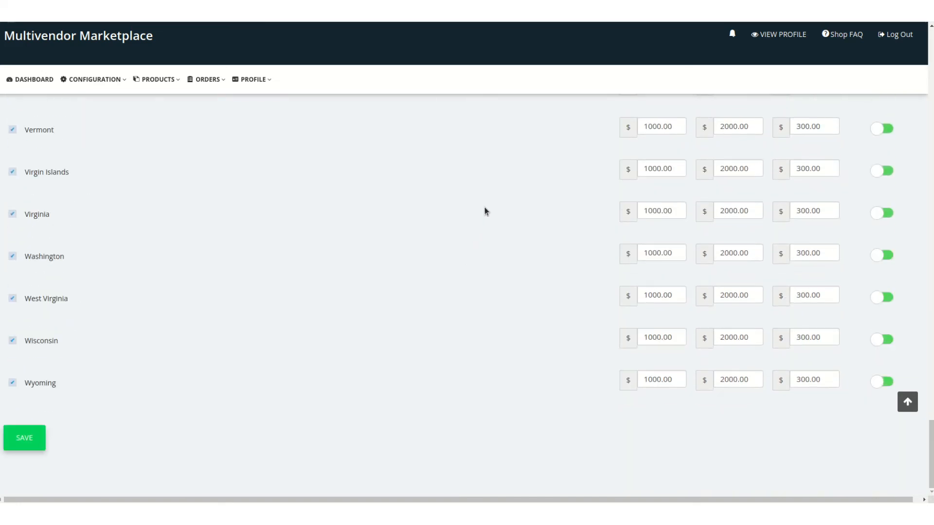
pyautogui.click(30, 441)
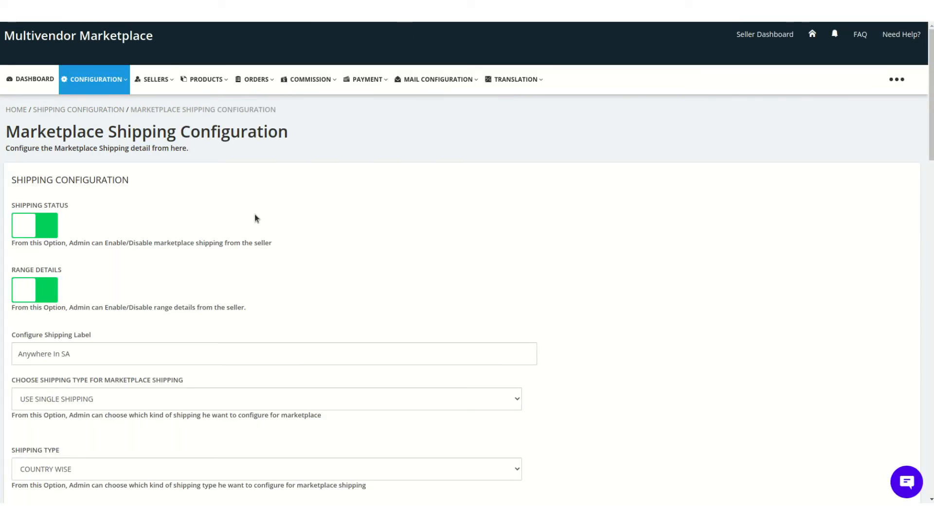
# Switch to the admin panel's Marketplace Shipping Configuration and set the marketplace shipping type to Create Multiple Shipping
pyautogui.click(111, 80)
pyautogui.scroll(-5, 125, 235)
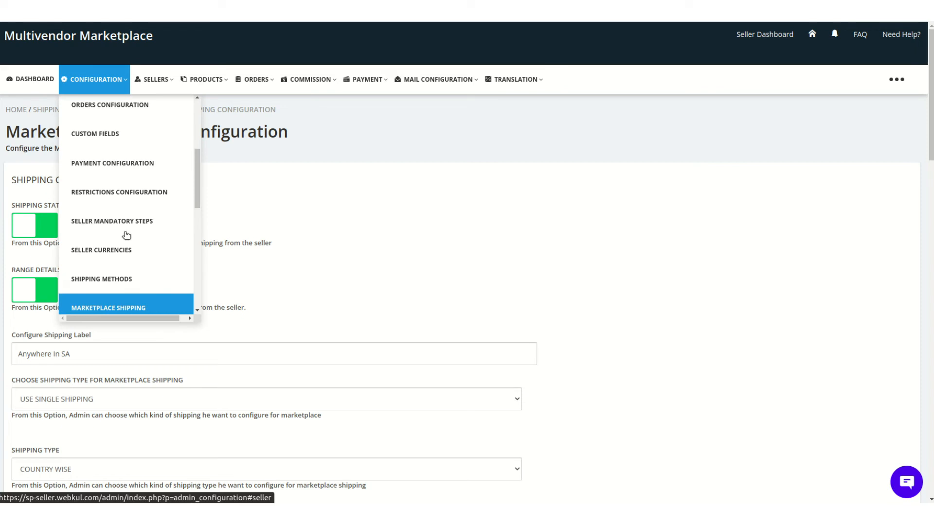
pyautogui.click(127, 227)
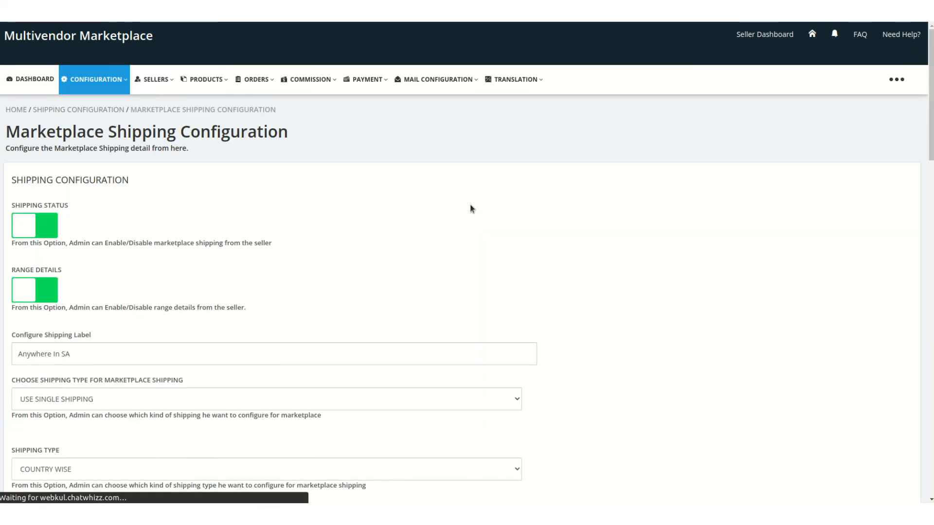
pyautogui.scroll(-3, 470, 209)
pyautogui.click(89, 227)
pyautogui.click(63, 253)
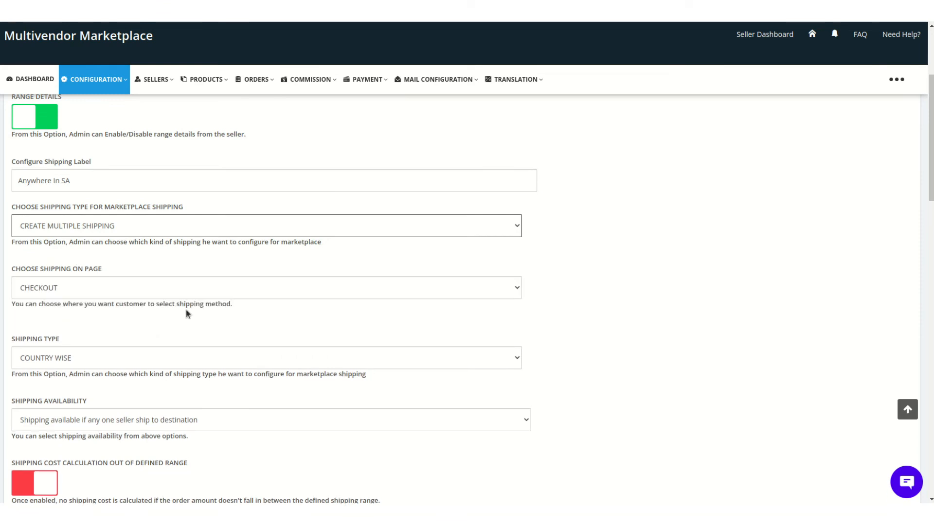
# Choose Checkout as the page where customers select shipping and save the marketplace shipping configuration
pyautogui.scroll(-1, 101, 261)
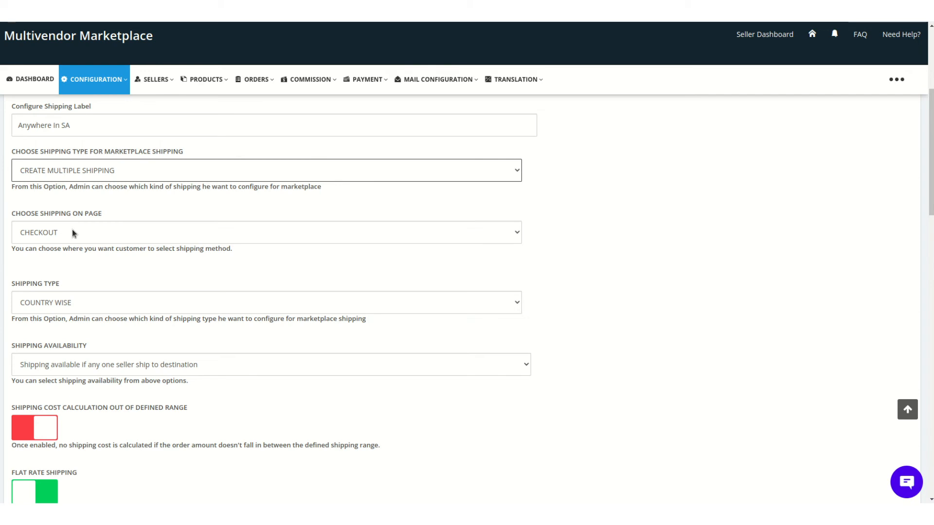
pyautogui.click(72, 231)
pyautogui.click(73, 231)
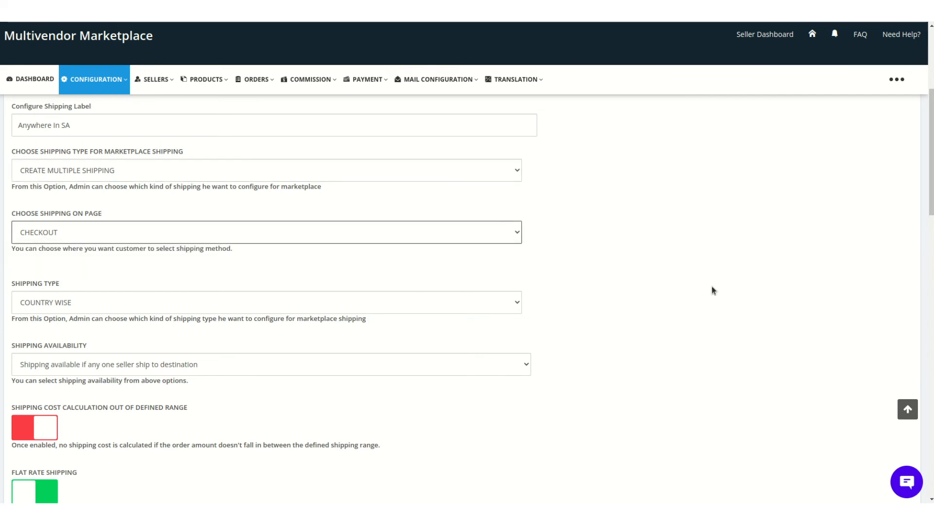
pyautogui.scroll(-5, 711, 290)
pyautogui.scroll(10, 712, 291)
pyautogui.scroll(-3, 711, 290)
pyautogui.scroll(-15, 712, 290)
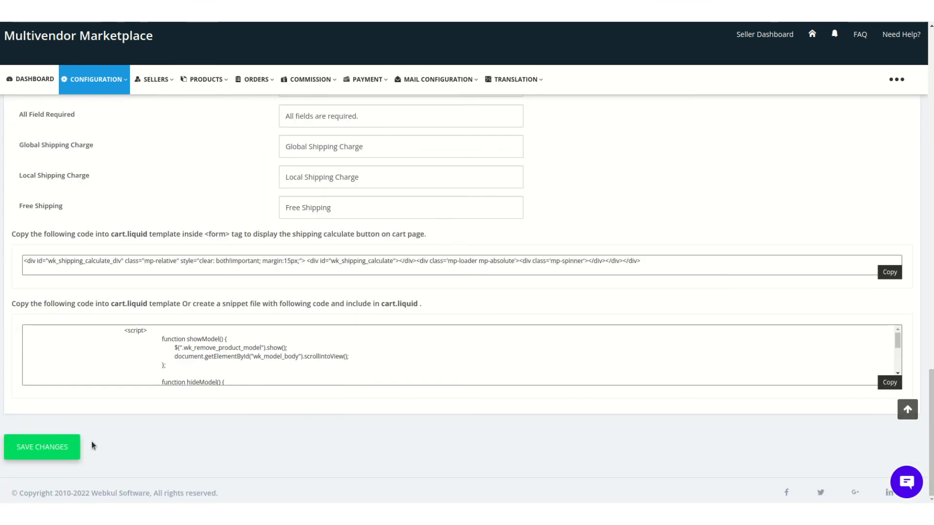
pyautogui.click(47, 449)
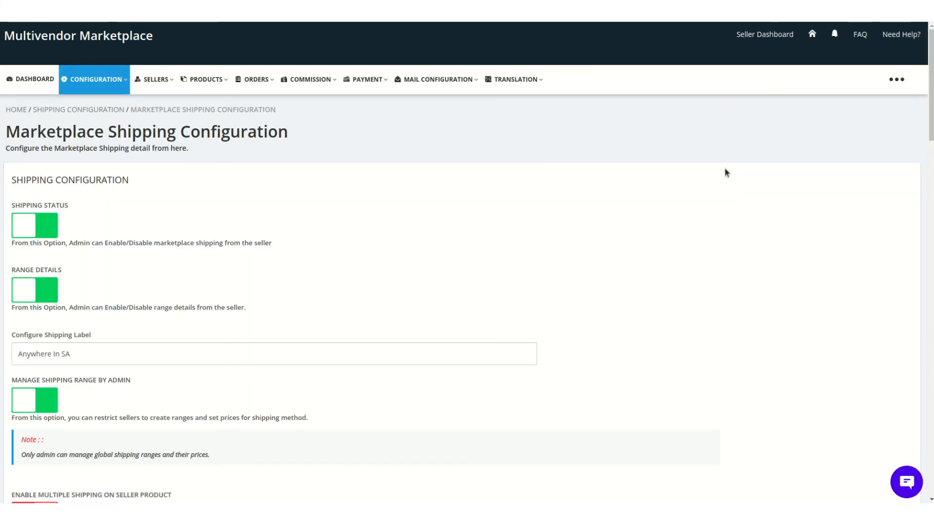
# Add a new admin shipping method named Marketplace shipping method 2 and save it
pyautogui.click(112, 82)
pyautogui.scroll(-5, 111, 190)
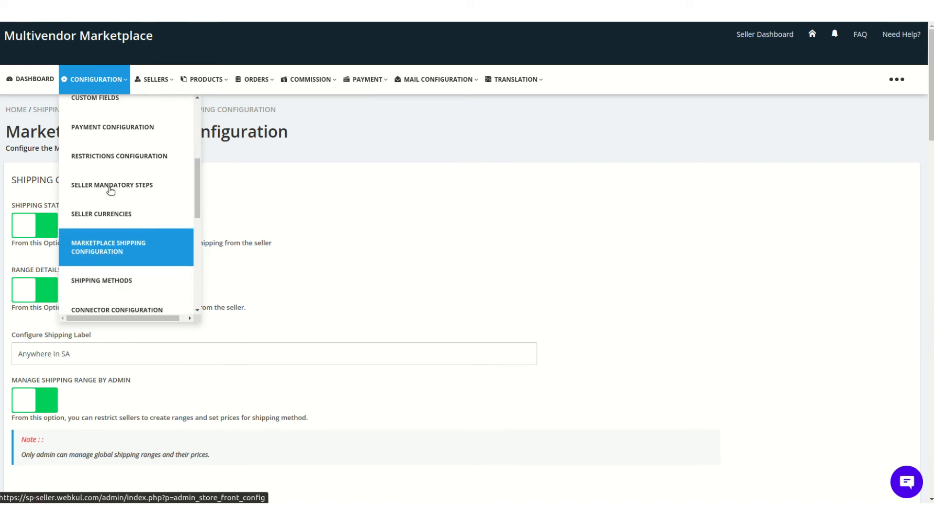
pyautogui.scroll(-1, 108, 214)
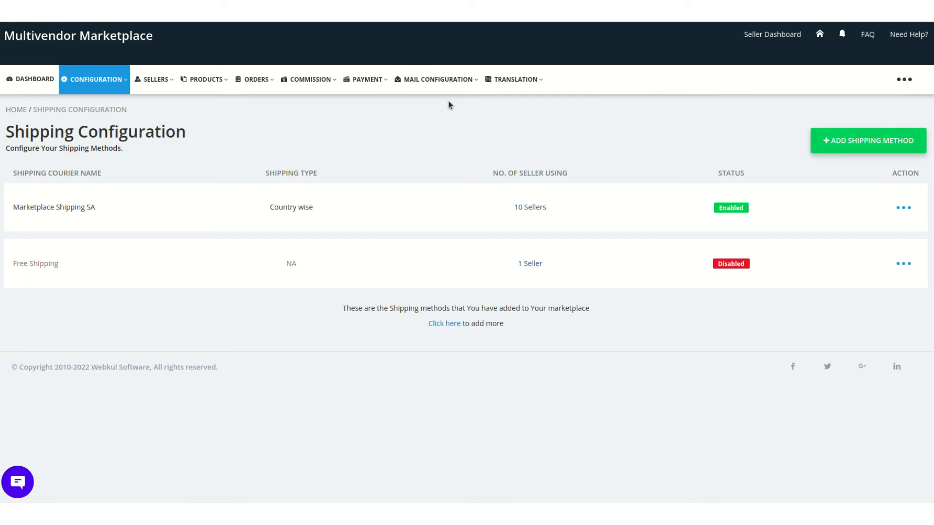
pyautogui.click(849, 140)
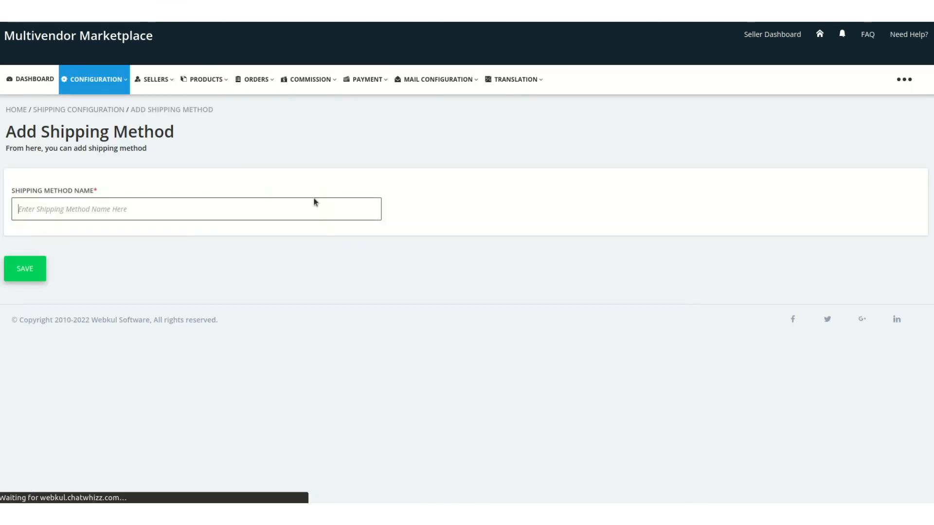
pyautogui.click(136, 209)
pyautogui.write('MAr')
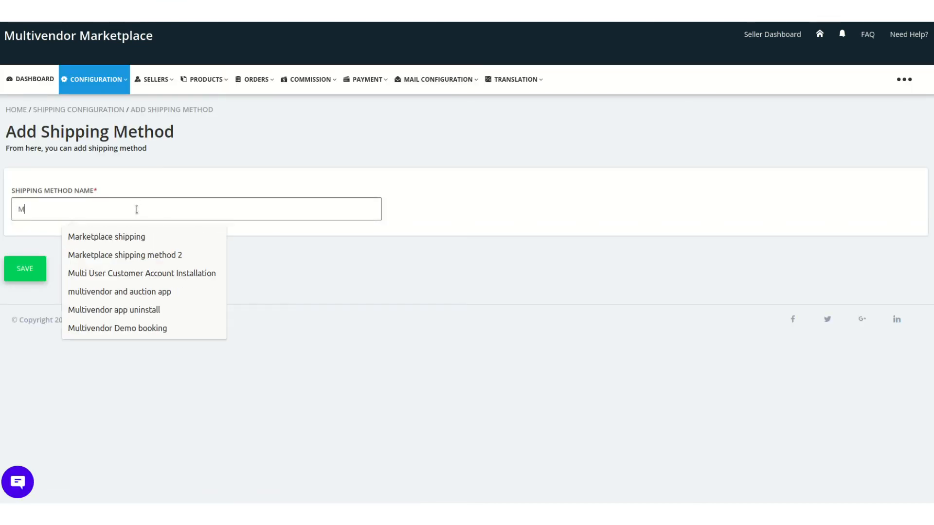
pyautogui.press('BackSpace')
pyautogui.press('BackSpace')
pyautogui.write('arketplace sh')
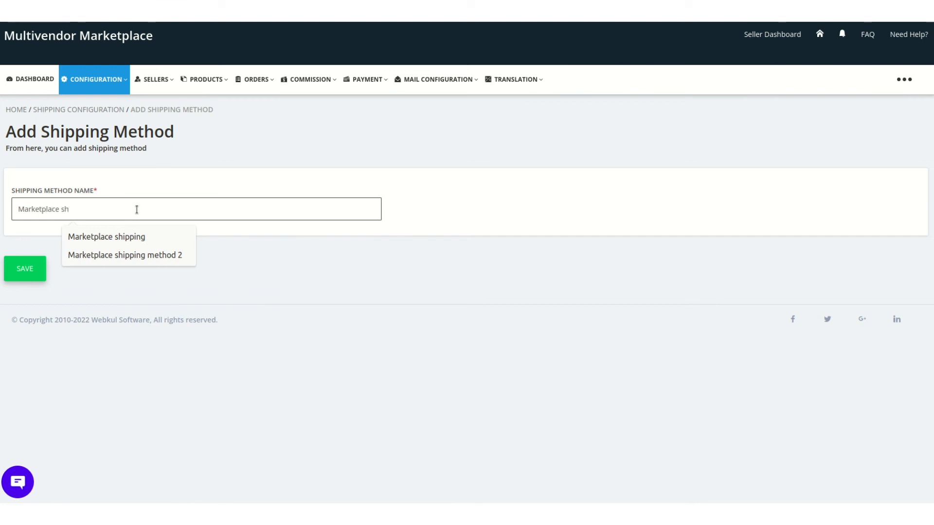
pyautogui.press('Down')
pyautogui.press('Down')
pyautogui.press('Return')
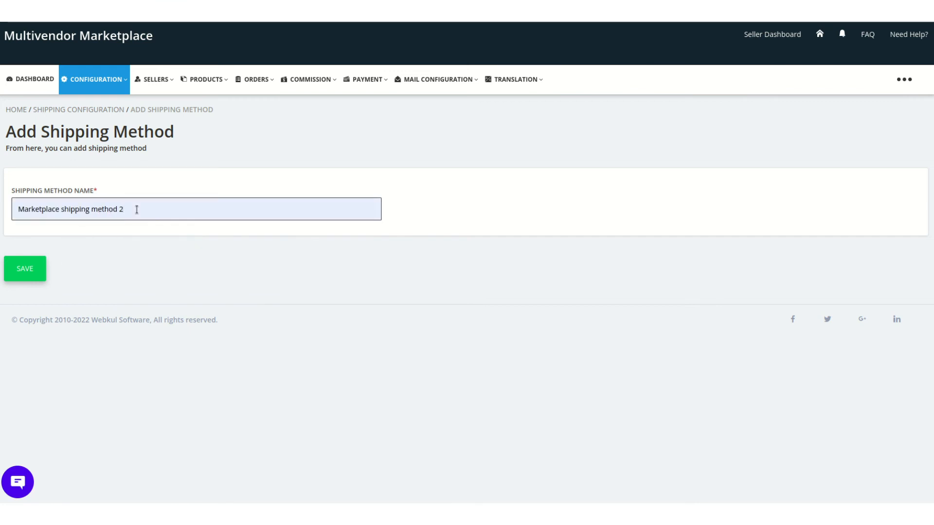
pyautogui.click(22, 278)
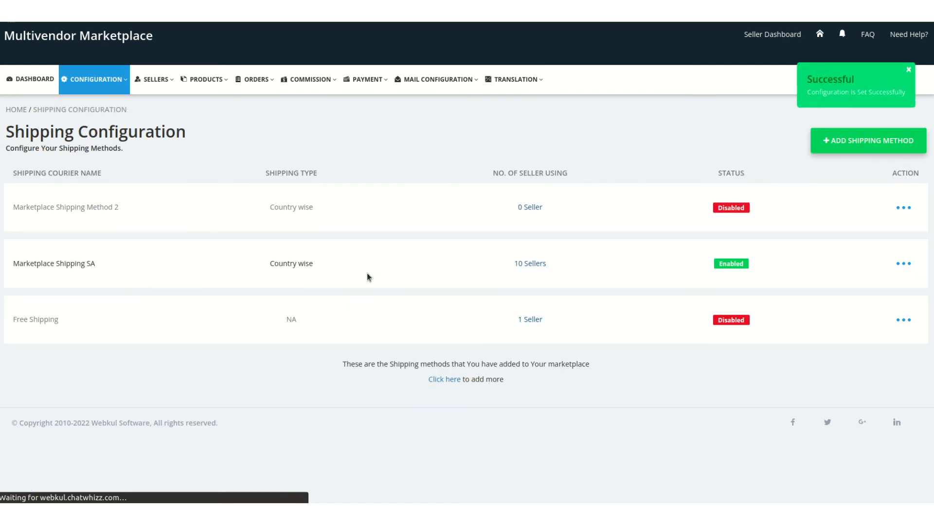
# Enable Marketplace Shipping Method 2 and turn on shipping for sellers in its details
pyautogui.click(904, 207)
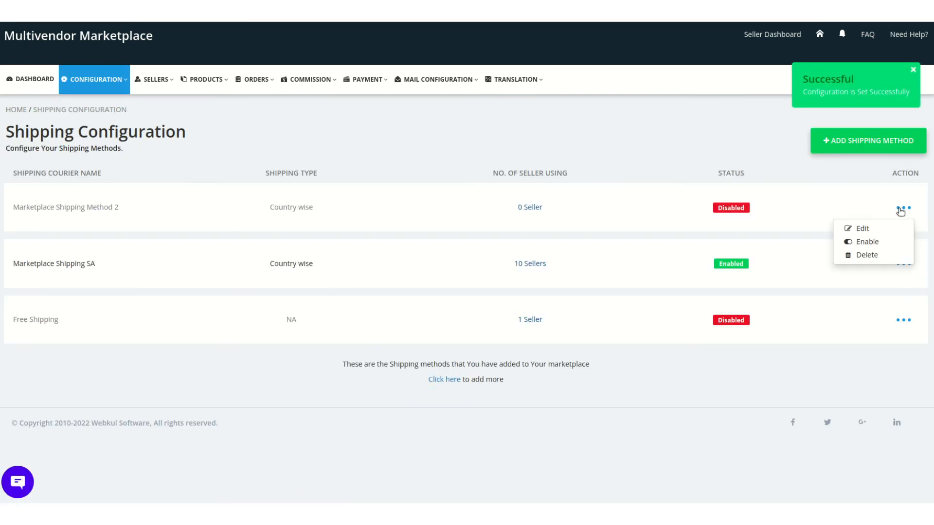
pyautogui.click(849, 242)
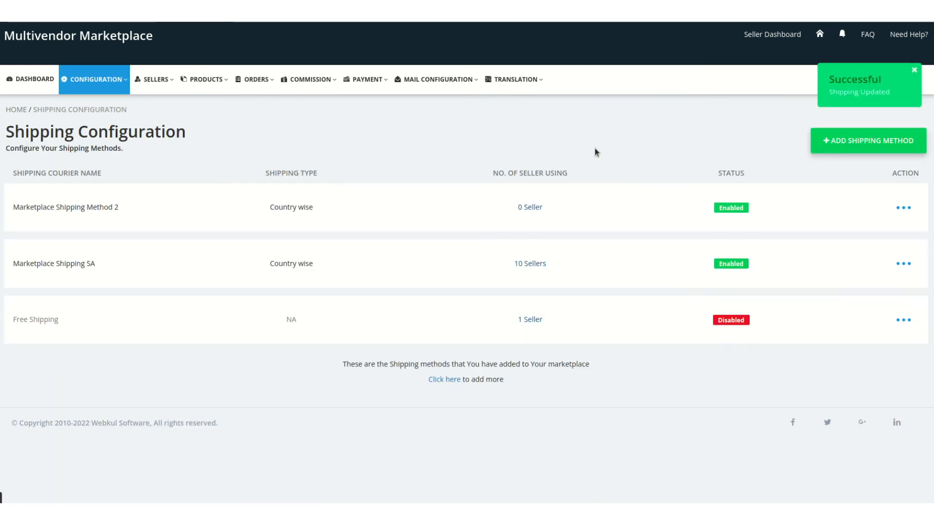
pyautogui.click(909, 209)
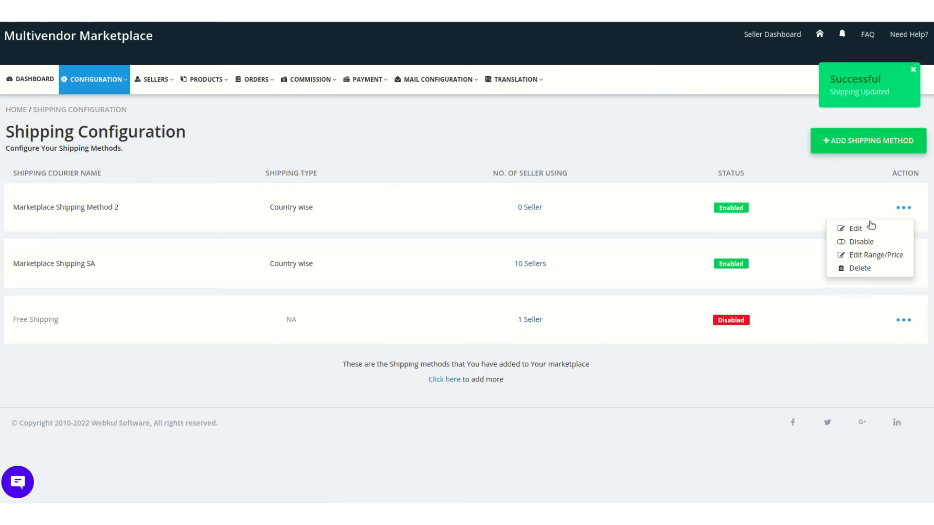
pyautogui.click(857, 228)
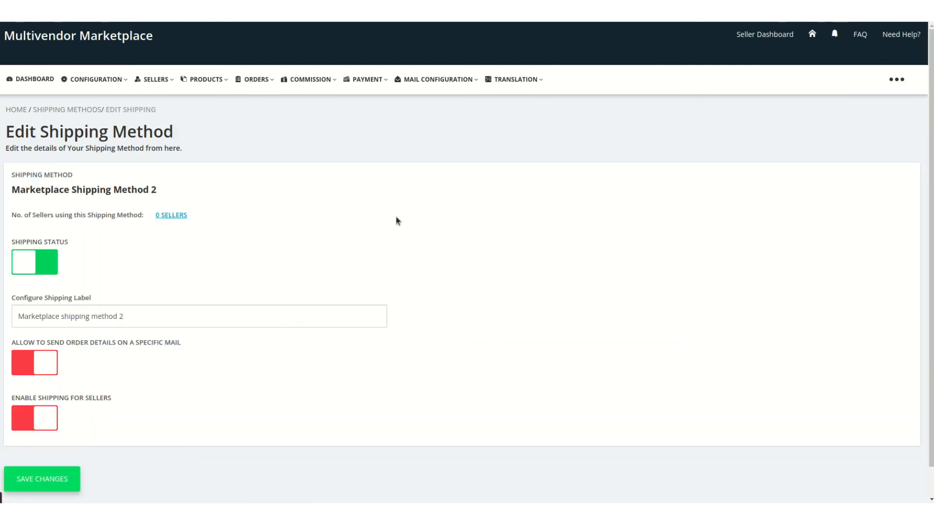
pyautogui.click(41, 420)
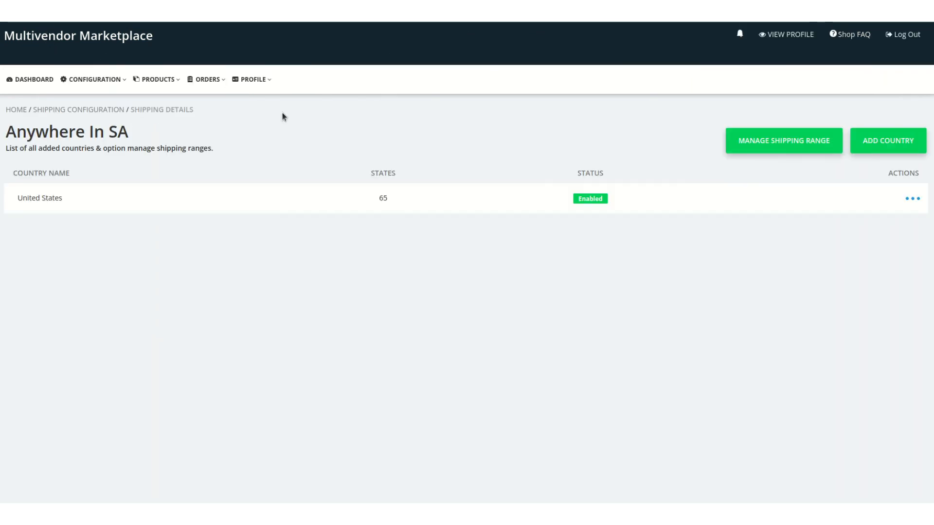
# Switch to the seller panel's Shipping Configuration and enable Marketplace Shipping SA
pyautogui.moveTo(84, 88)
pyautogui.click(95, 109)
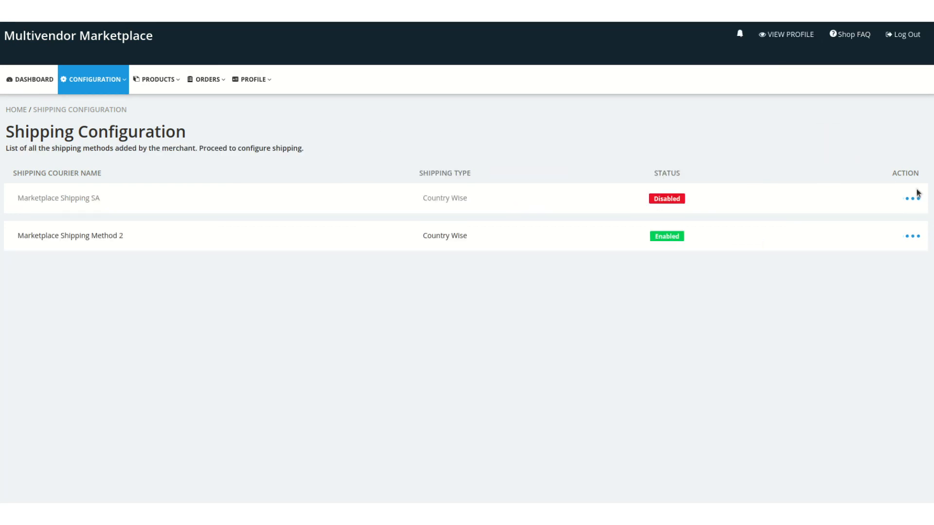
pyautogui.click(909, 199)
pyautogui.click(861, 220)
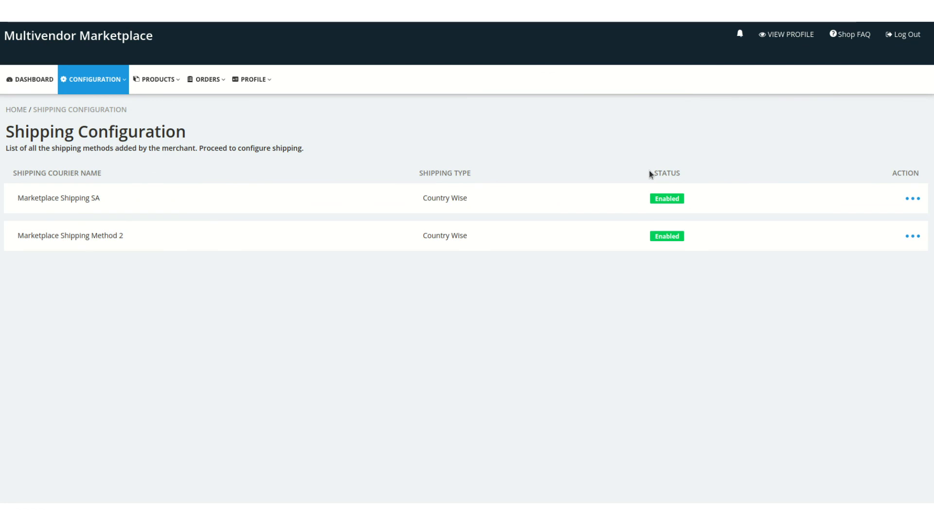
# Open the seller's product listing and start adding a new product
pyautogui.click(172, 83)
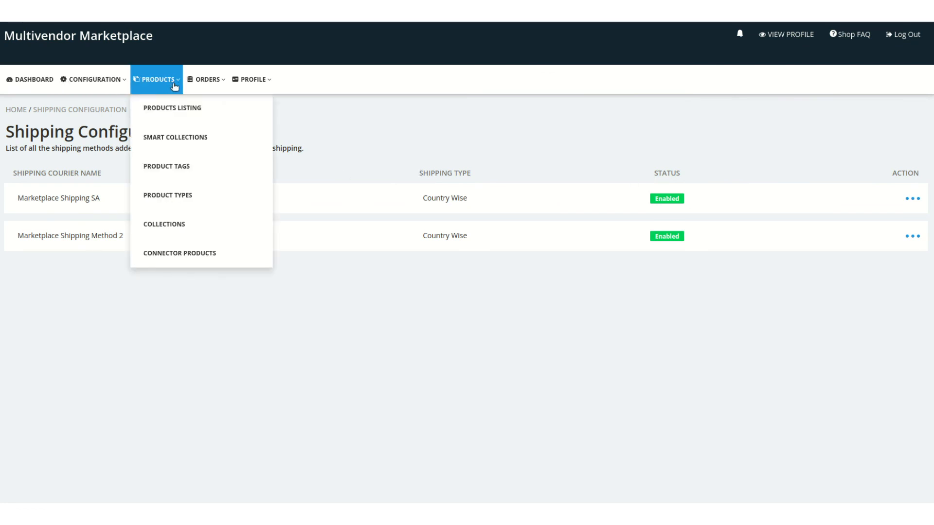
pyautogui.click(175, 116)
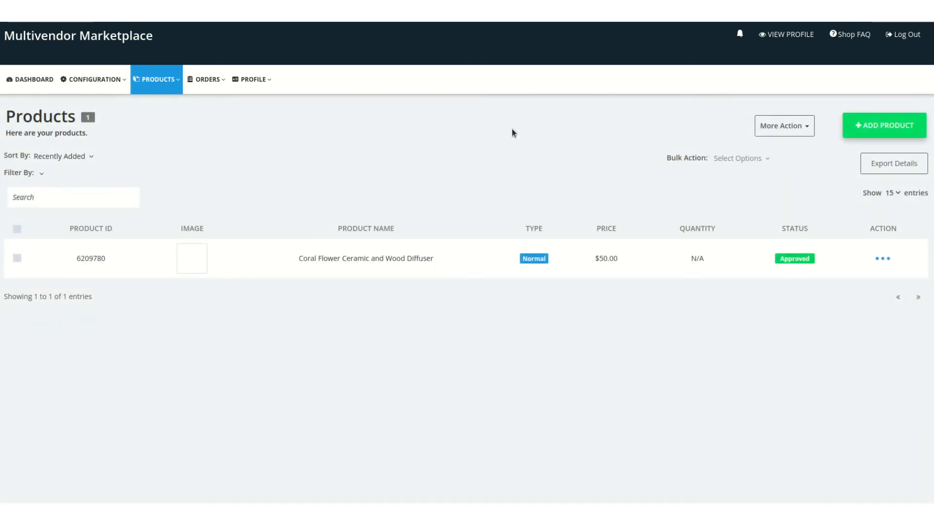
pyautogui.click(867, 127)
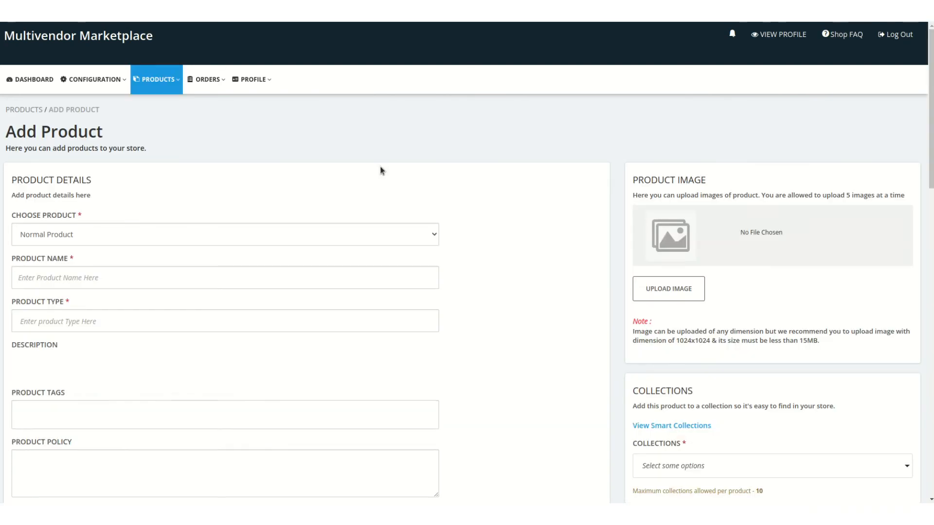
# In the new product's shipping details, select Marketplace shipping SA and leave Marketplace shipping method 2 unselected
pyautogui.scroll(-10, 381, 168)
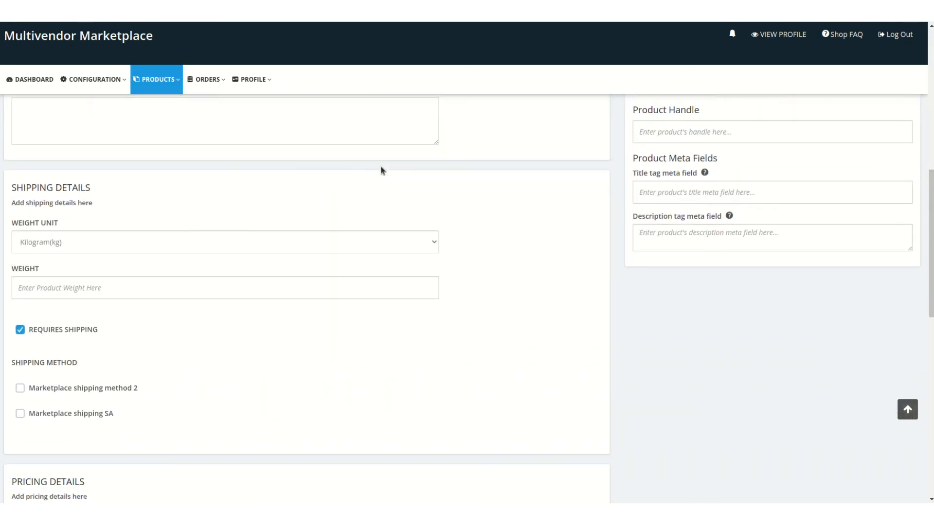
pyautogui.scroll(-2, 380, 166)
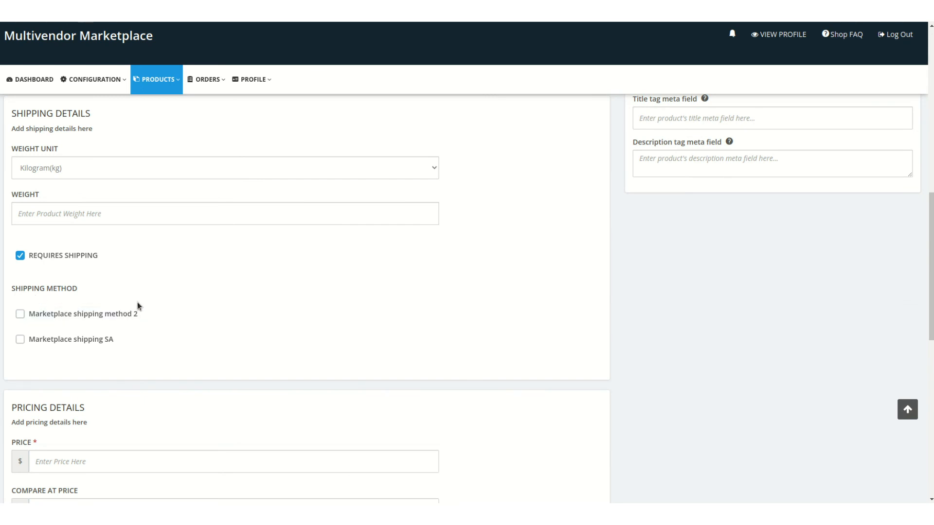
pyautogui.scroll(-1, 137, 307)
pyautogui.click(20, 268)
pyautogui.click(20, 295)
pyautogui.click(20, 269)
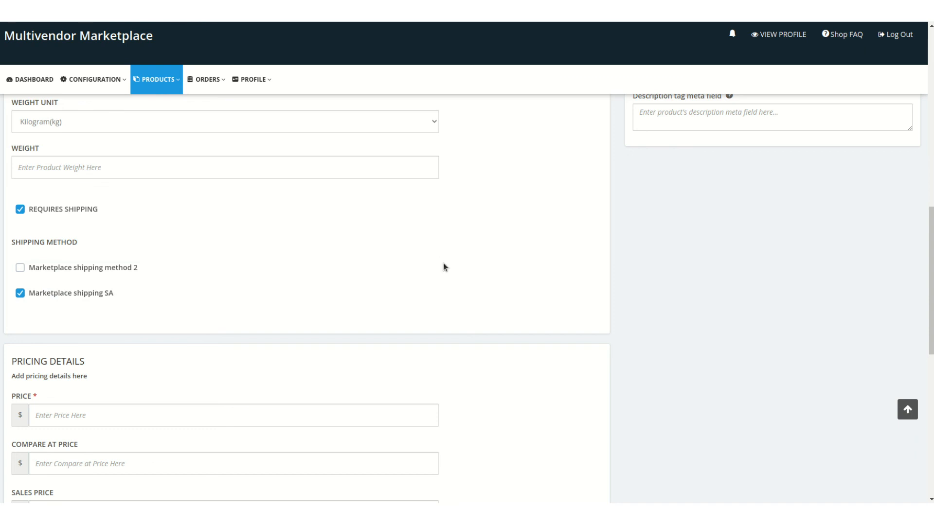
pyautogui.scroll(-8, 444, 267)
pyautogui.scroll(8, 444, 267)
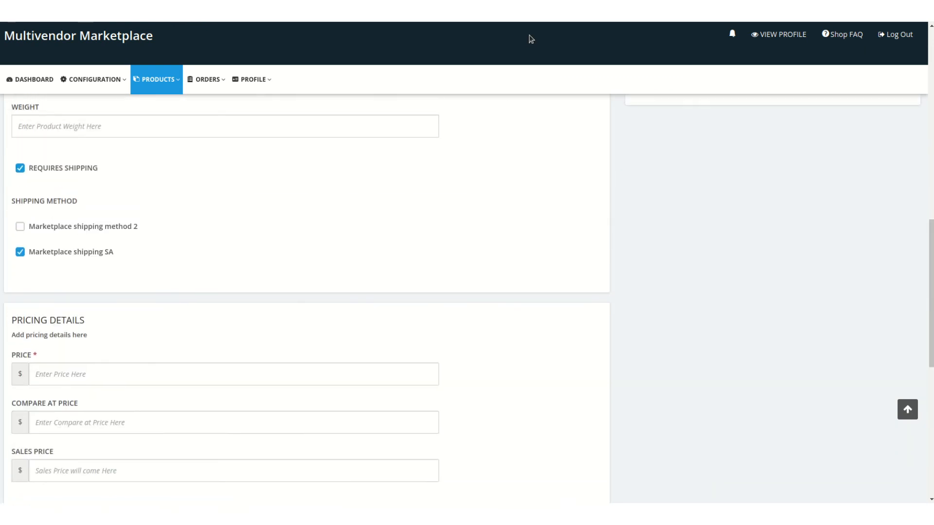